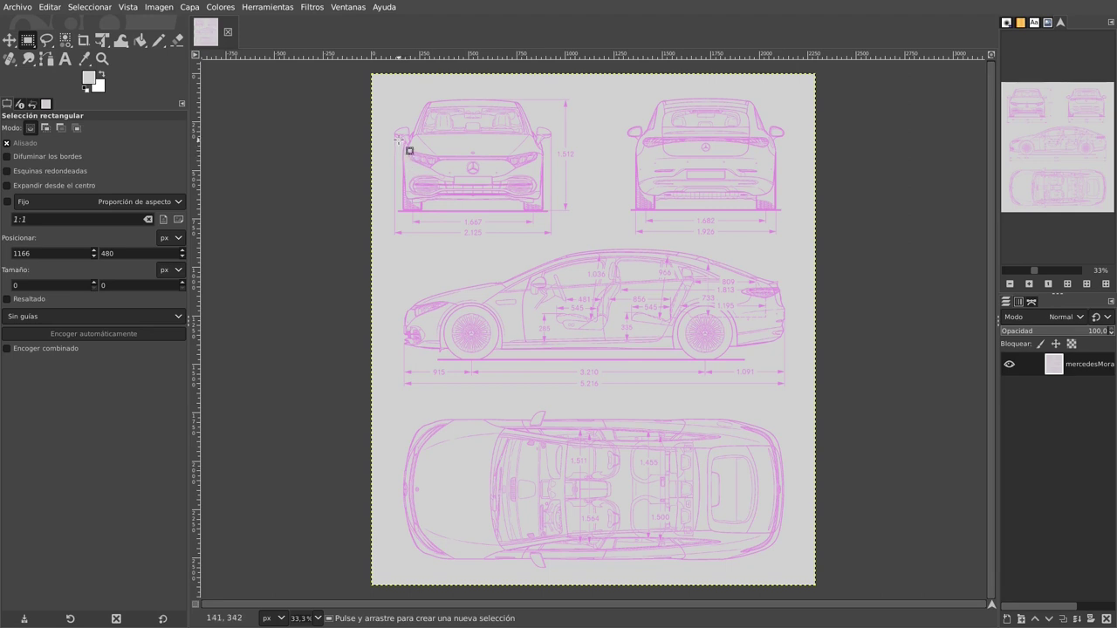
# - Zoom in and fit a thin rectangle selection around the stray vertical line beside the front view
pyautogui.keyDown('ctrl'); pyautogui.scroll(2, 403, 144); pyautogui.keyUp('ctrl')
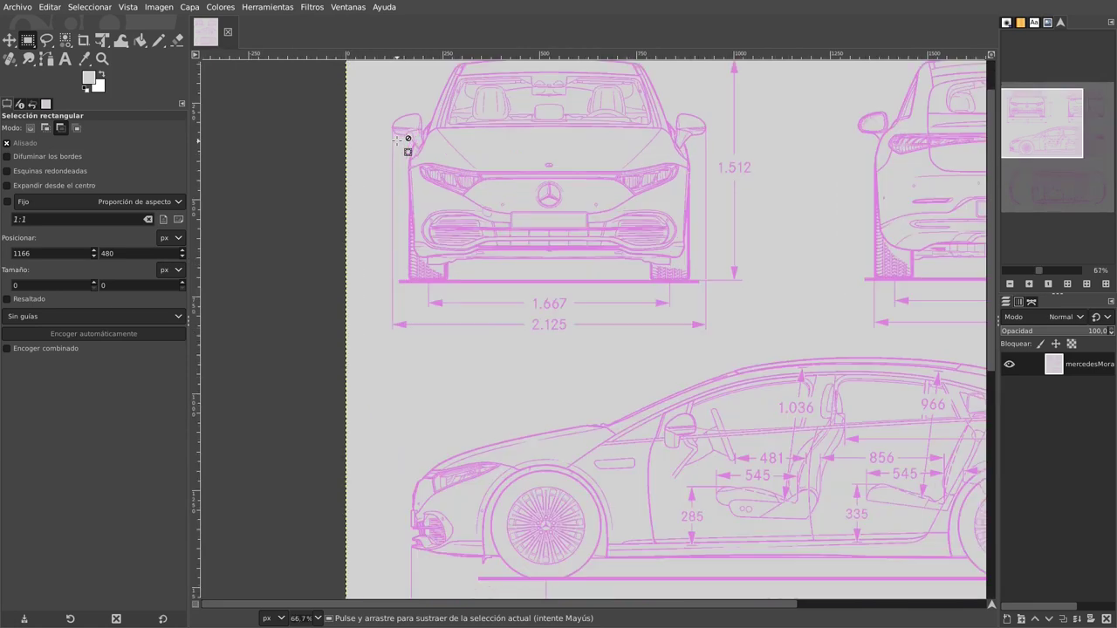
pyautogui.keyDown('ctrl'); pyautogui.scroll(1, 403, 144); pyautogui.keyUp('ctrl')
pyautogui.scroll(1, 403, 143)
pyautogui.keyDown('ctrl'); pyautogui.scroll(1, 397, 139); pyautogui.keyUp('ctrl')
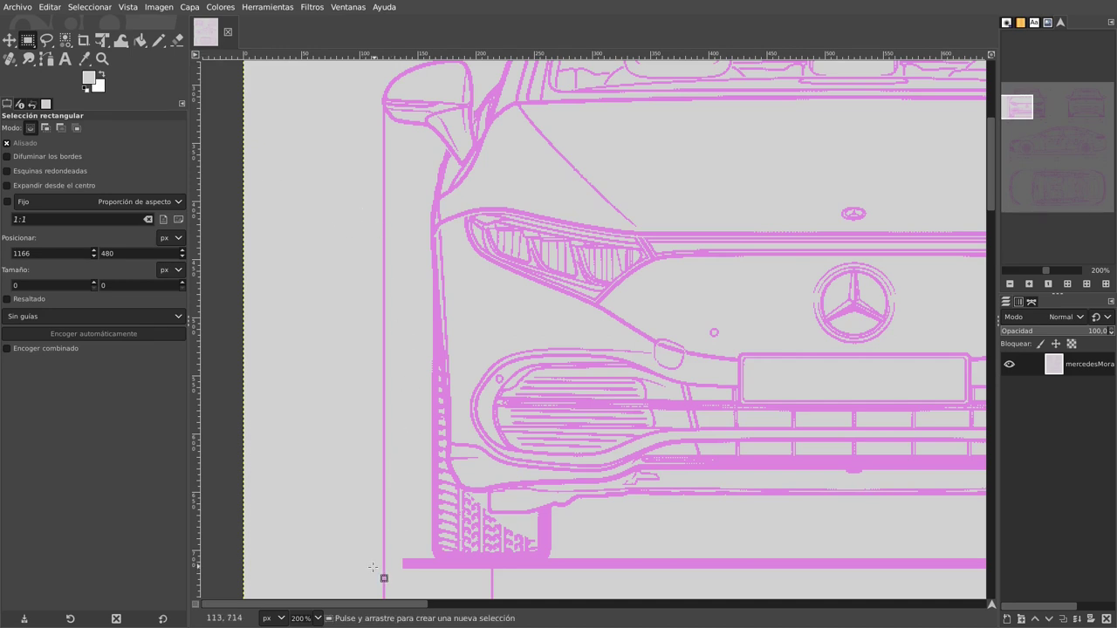
pyautogui.moveTo(372, 580); pyautogui.dragTo(388, 114)
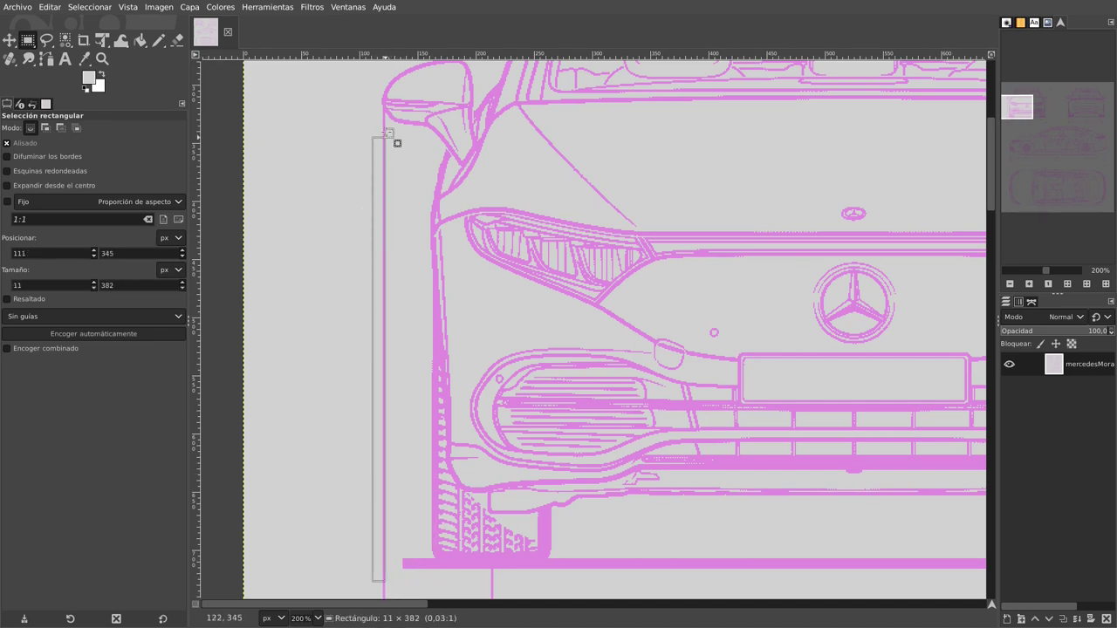
pyautogui.keyDown('ctrl'); pyautogui.scroll(5, 387, 123); pyautogui.keyUp('ctrl')
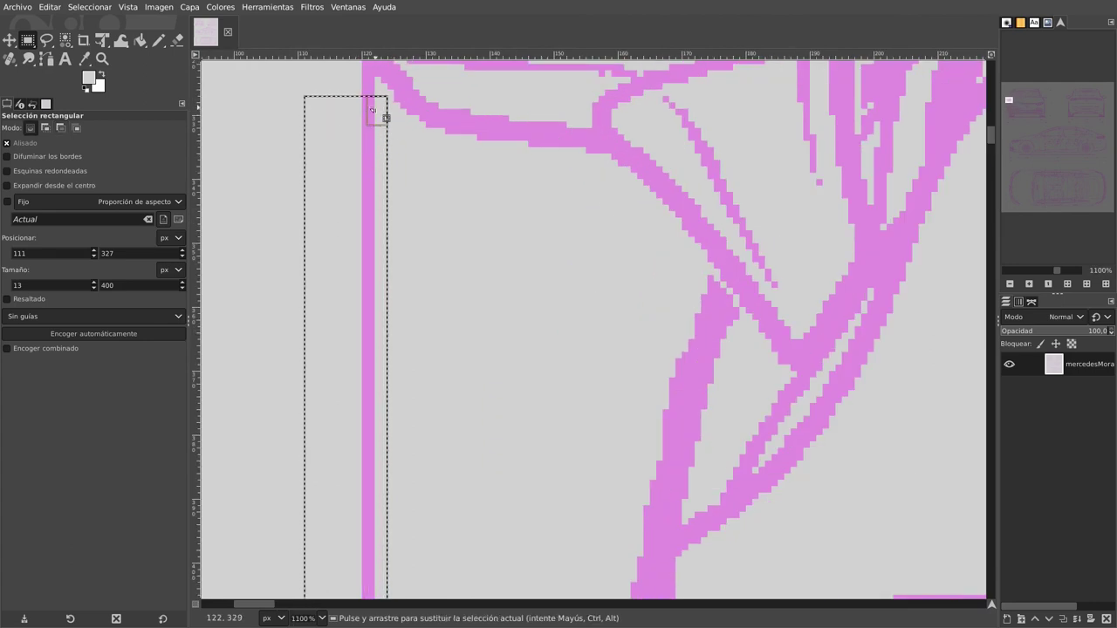
pyautogui.keyDown('ctrl'); pyautogui.scroll(-2, 371, 111); pyautogui.keyUp('ctrl')
pyautogui.keyDown('ctrl'); pyautogui.scroll(-1, 369, 114); pyautogui.keyUp('ctrl')
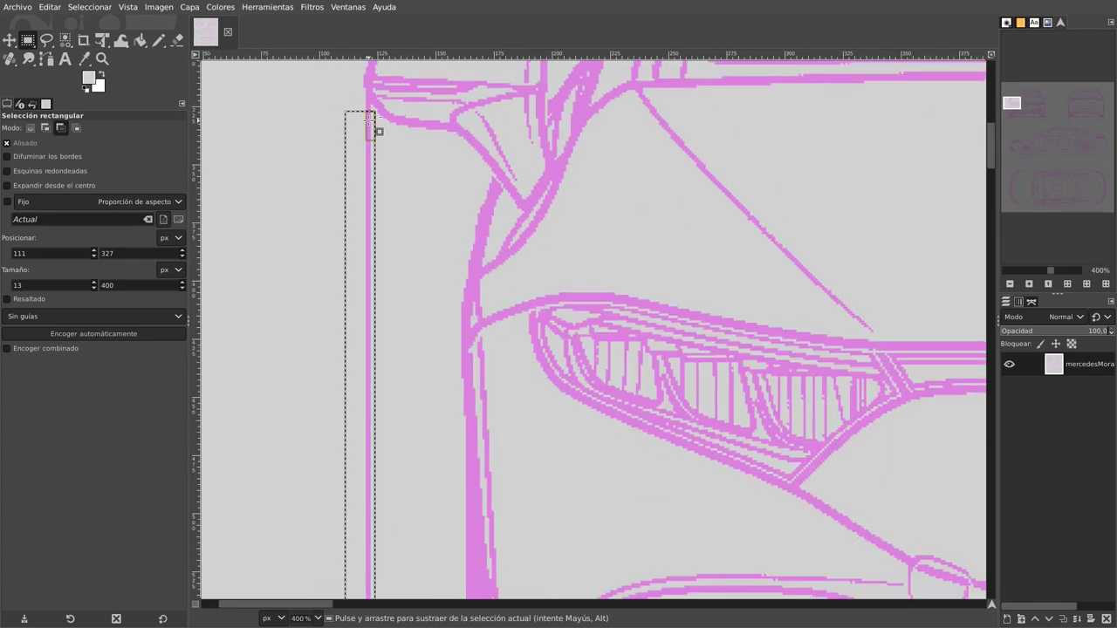
pyautogui.keyDown('ctrl'); pyautogui.scroll(-1, 367, 115); pyautogui.keyUp('ctrl')
pyautogui.keyDown('ctrl'); pyautogui.scroll(2, 375, 129); pyautogui.keyUp('ctrl')
pyautogui.keyDown('ctrl'); pyautogui.scroll(1, 389, 118); pyautogui.keyUp('ctrl')
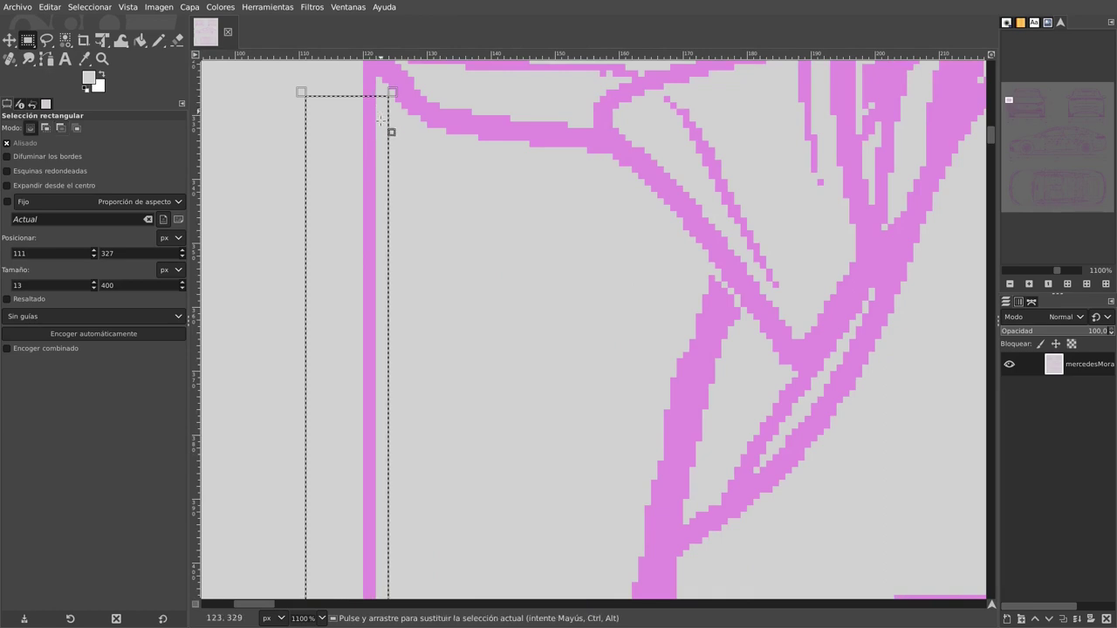
pyautogui.keyDown('ctrl'); pyautogui.scroll(-2, 498, 315); pyautogui.keyUp('ctrl')
pyautogui.keyDown('ctrl'); pyautogui.scroll(1, 471, 187); pyautogui.keyUp('ctrl')
pyautogui.keyDown('ctrl'); pyautogui.scroll(2, 471, 187); pyautogui.keyUp('ctrl')
pyautogui.moveTo(427, 375); pyautogui.dragTo(419, 337)
pyautogui.keyDown('ctrl'); pyautogui.scroll(-7, 451, 378); pyautogui.keyUp('ctrl')
pyautogui.keyDown('ctrl'); pyautogui.scroll(-1, 442, 297); pyautogui.keyUp('ctrl')
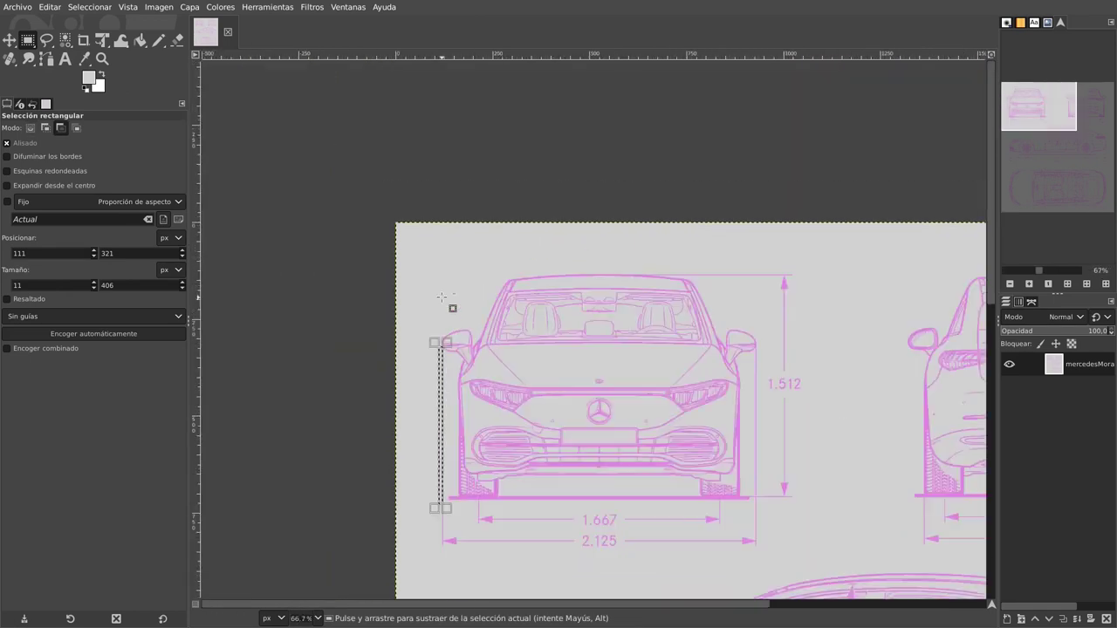
pyautogui.keyDown('ctrl'); pyautogui.scroll(-1, 441, 298); pyautogui.keyUp('ctrl')
pyautogui.keyDown('ctrl'); pyautogui.scroll(1, 445, 332); pyautogui.keyUp('ctrl')
pyautogui.keyDown('ctrl'); pyautogui.scroll(2, 457, 385); pyautogui.keyUp('ctrl')
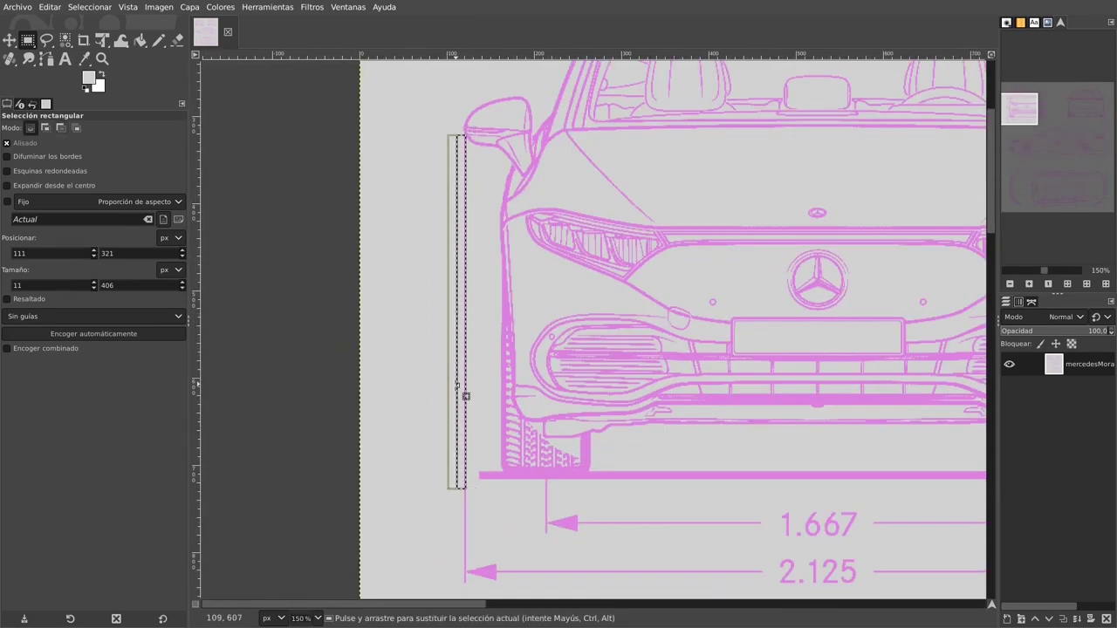
# - Cut the selected line out of the blueprint and clear the selection
pyautogui.hotkey('ctrl', 'x')
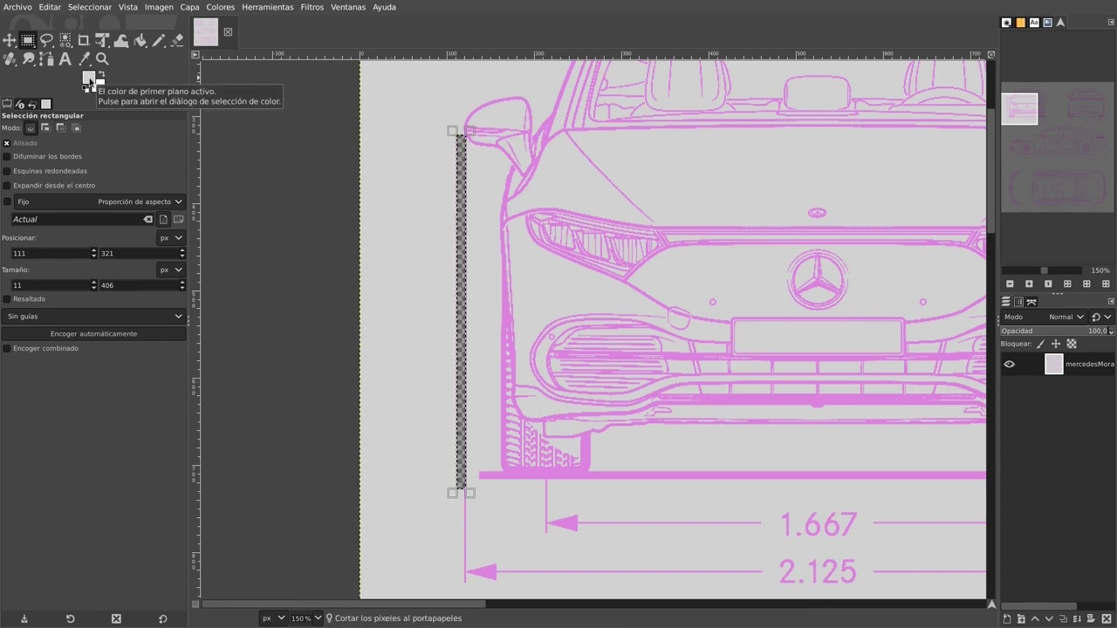
pyautogui.click(139, 42)
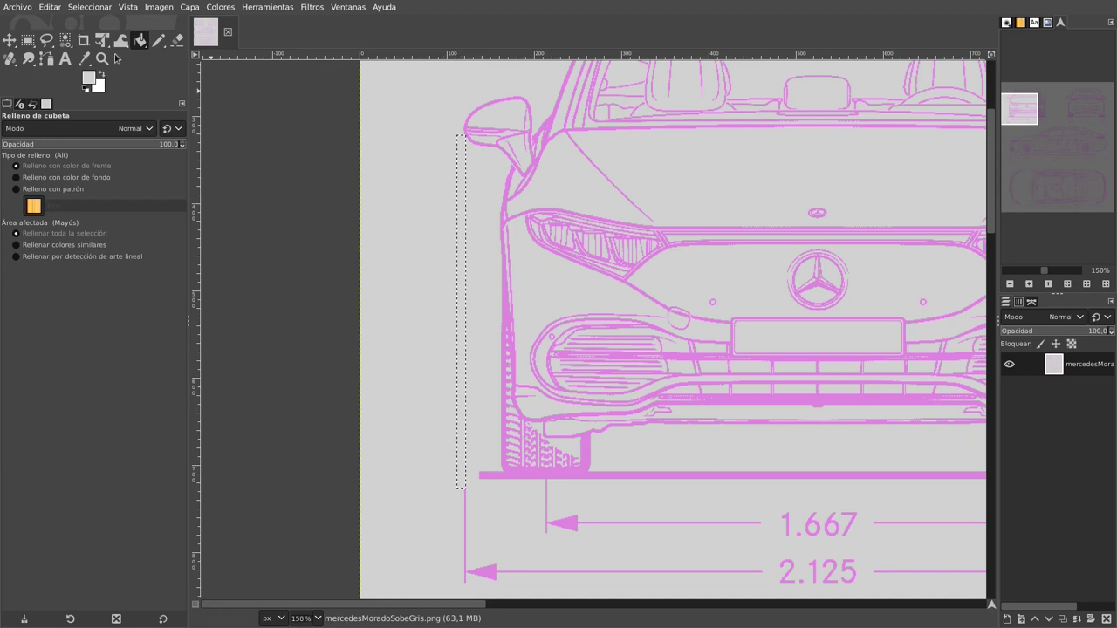
pyautogui.click(28, 41)
pyautogui.click(435, 195)
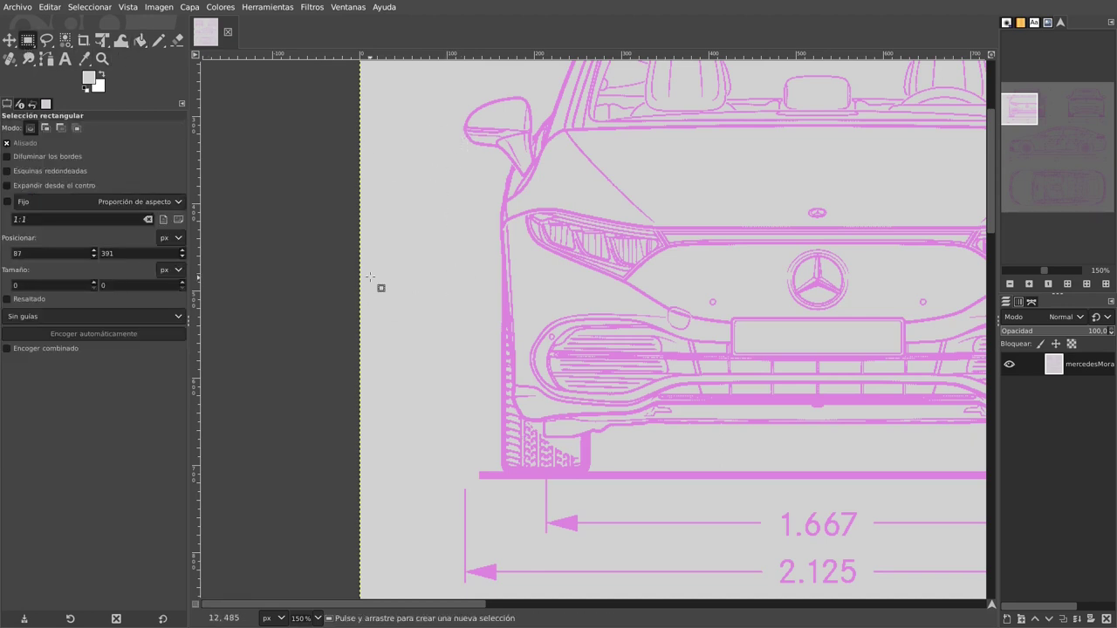
# - Draw a first rectangle around the front view, then discard it
pyautogui.keyDown('ctrl'); pyautogui.scroll(-4, 379, 283); pyautogui.keyUp('ctrl')
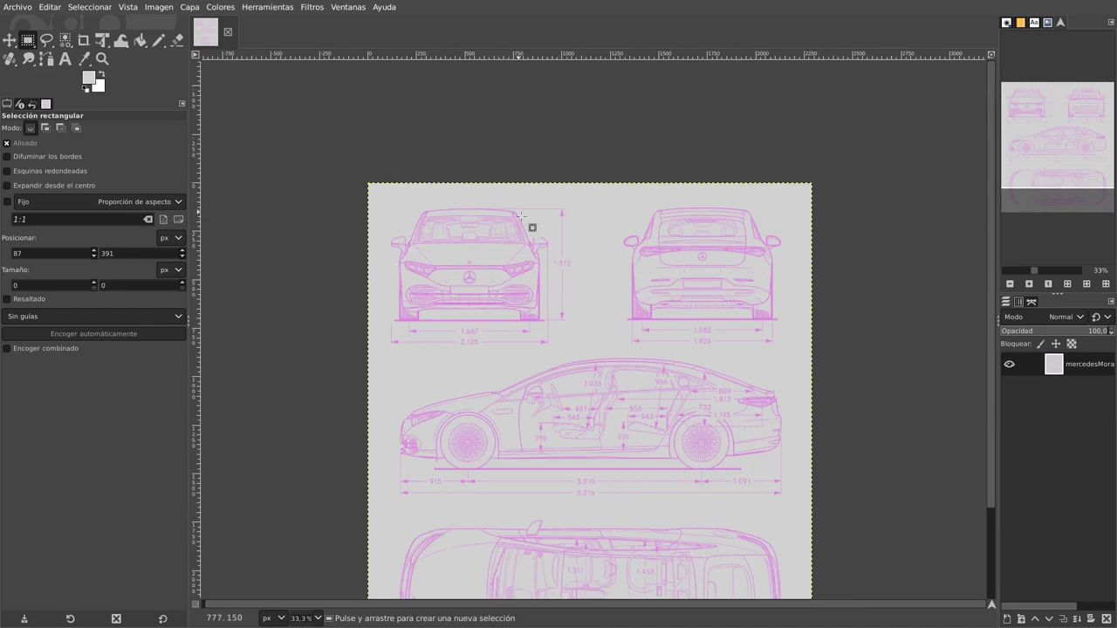
pyautogui.press('ctrl')
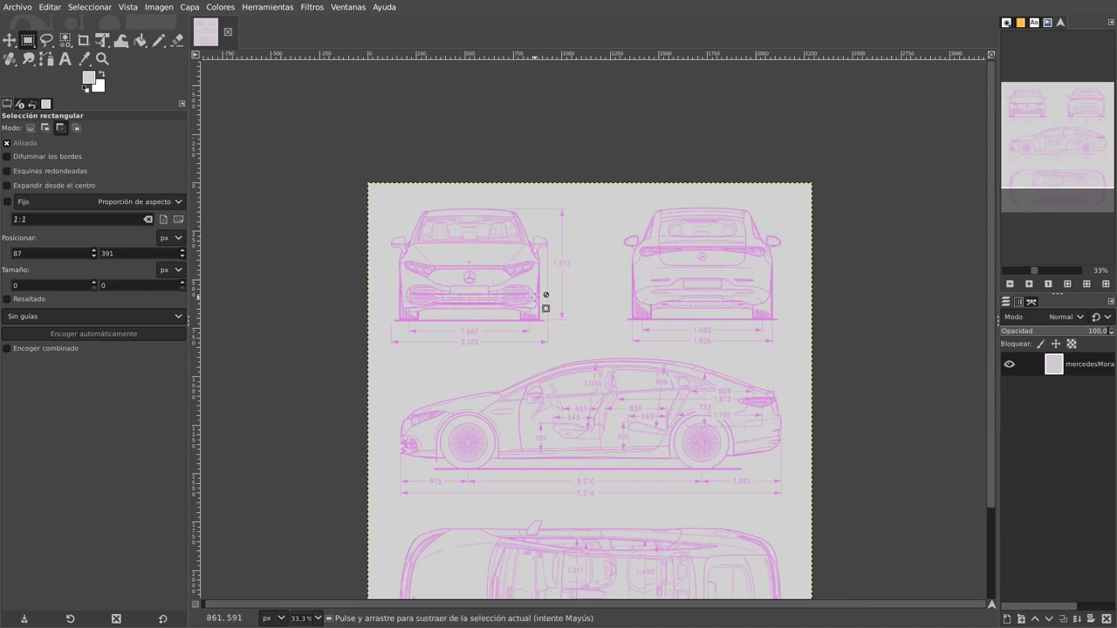
pyautogui.keyDown('ctrl'); pyautogui.scroll(-1, 536, 298); pyautogui.keyUp('ctrl')
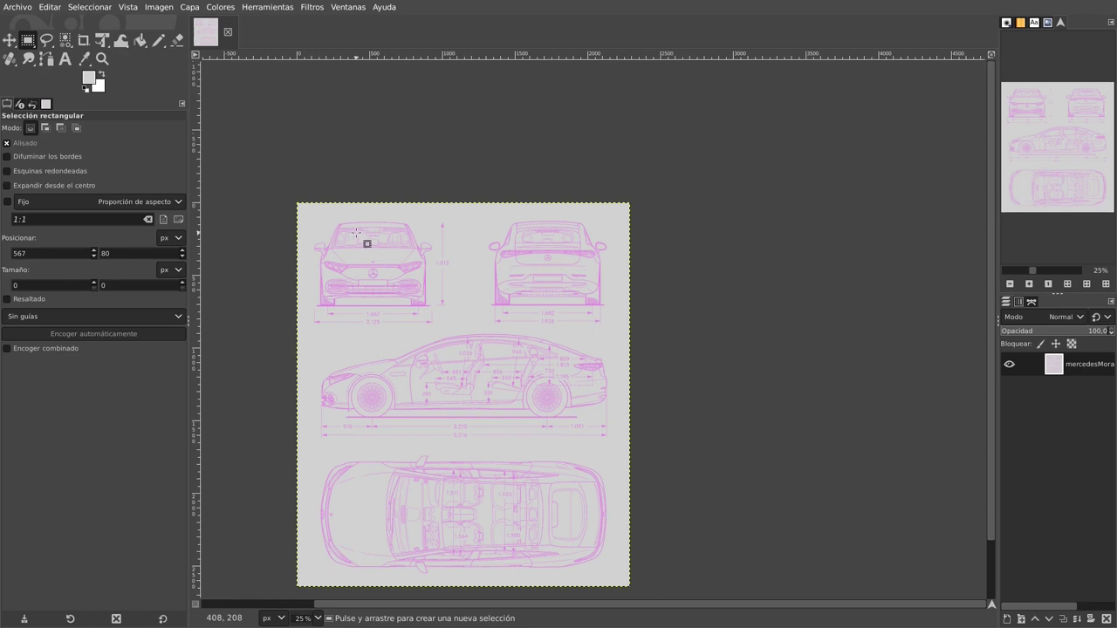
pyautogui.keyDown('ctrl'); pyautogui.scroll(2, 362, 232); pyautogui.keyUp('ctrl')
pyautogui.keyDown('ctrl'); pyautogui.scroll(1, 357, 231); pyautogui.keyUp('ctrl')
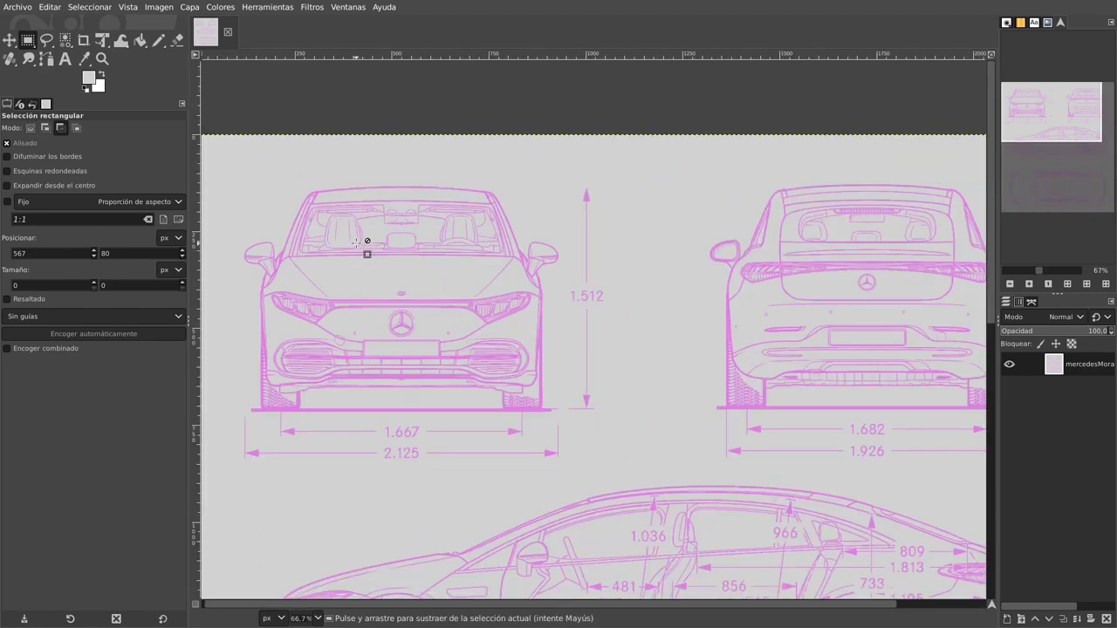
pyautogui.scroll(-1, 386, 283)
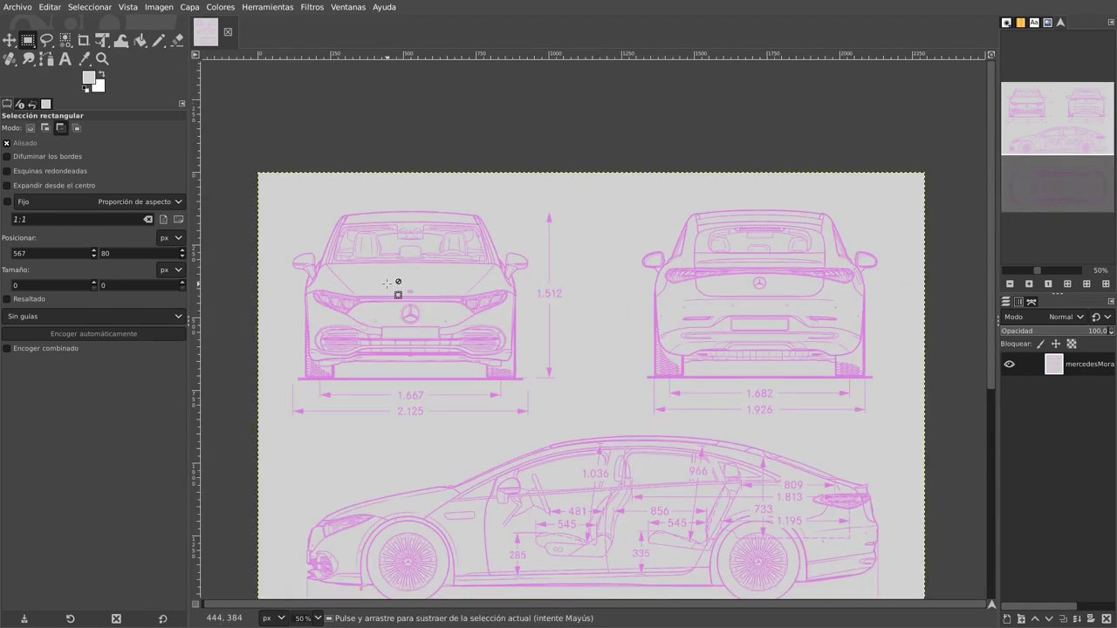
pyautogui.moveTo(273, 183); pyautogui.dragTo(538, 383)
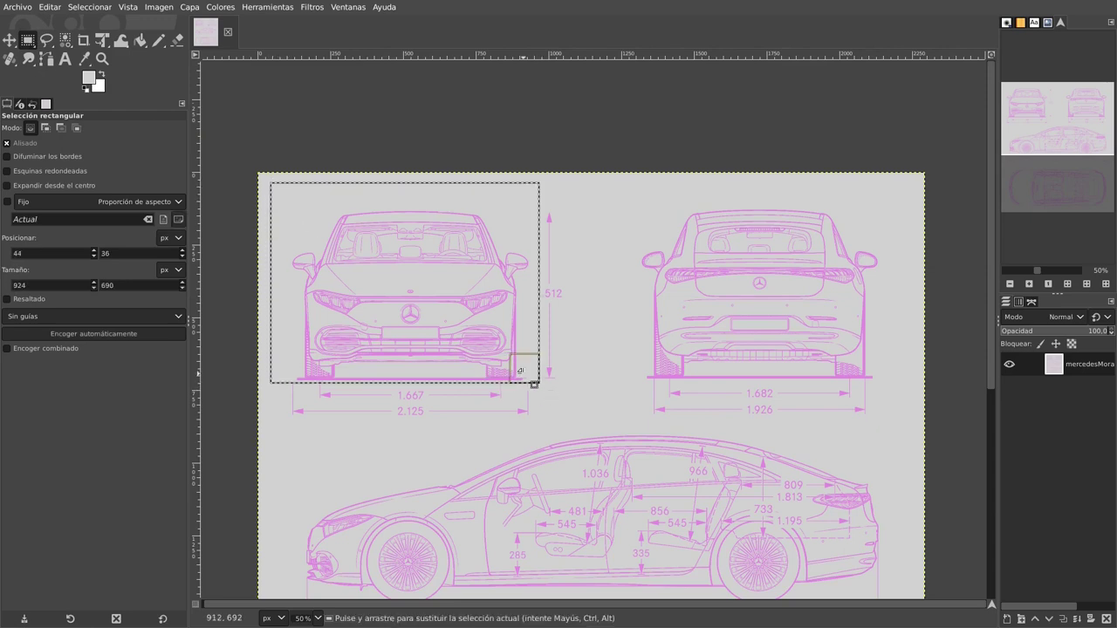
pyautogui.scroll(2, 475, 371)
pyautogui.scroll(2, 478, 362)
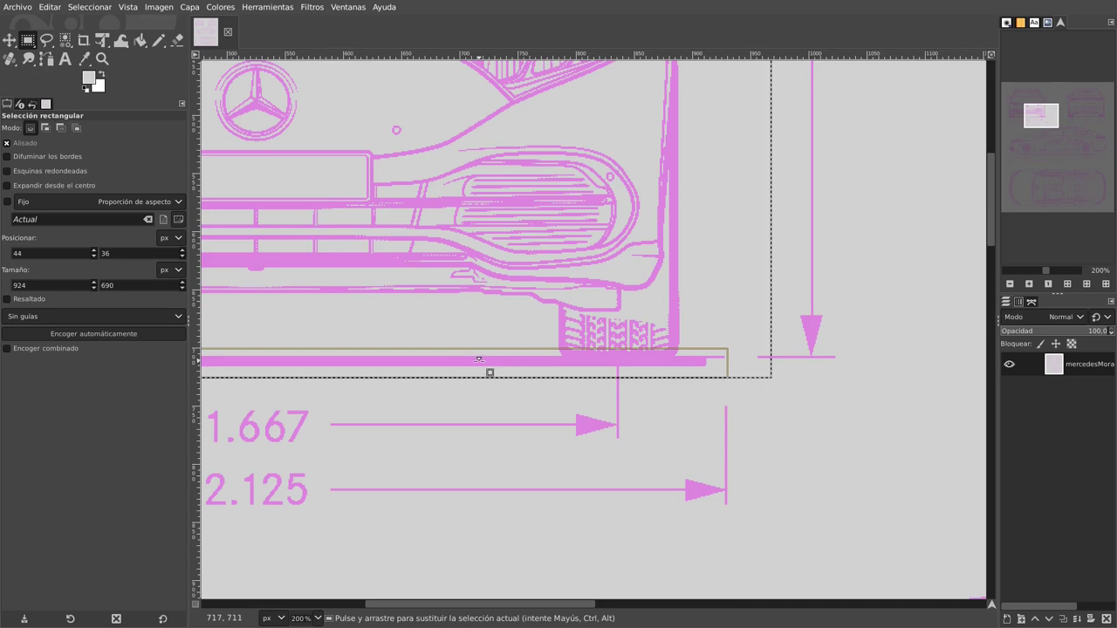
pyautogui.click(497, 368)
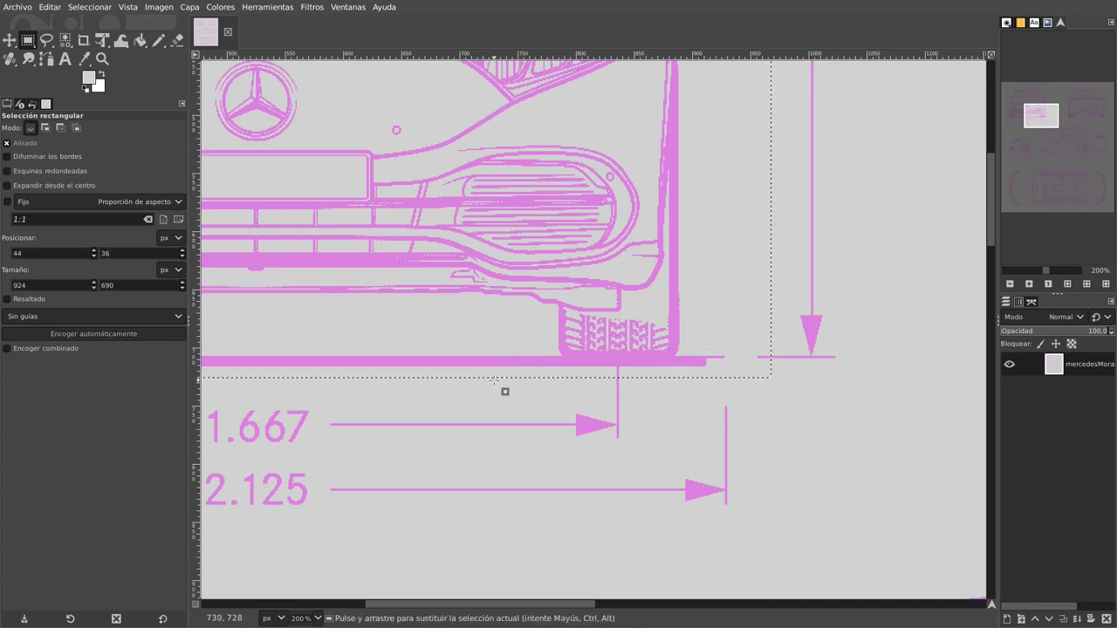
pyautogui.click(486, 399)
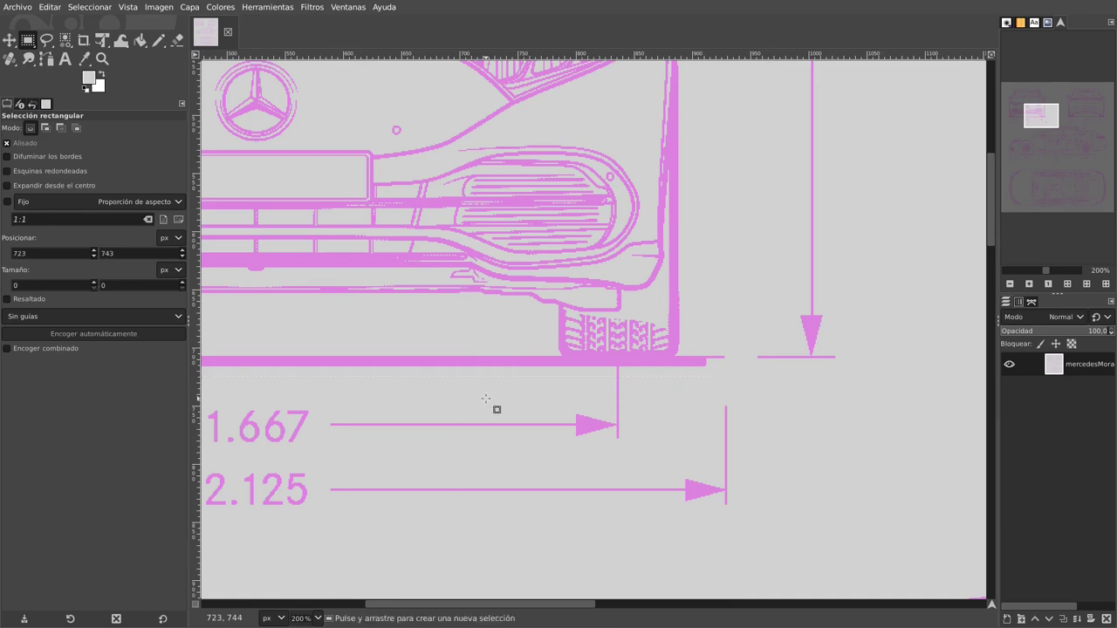
# - Reselect the front view with the bottom edge above the dimension lines, then zoom out
pyautogui.scroll(-3, 496, 399)
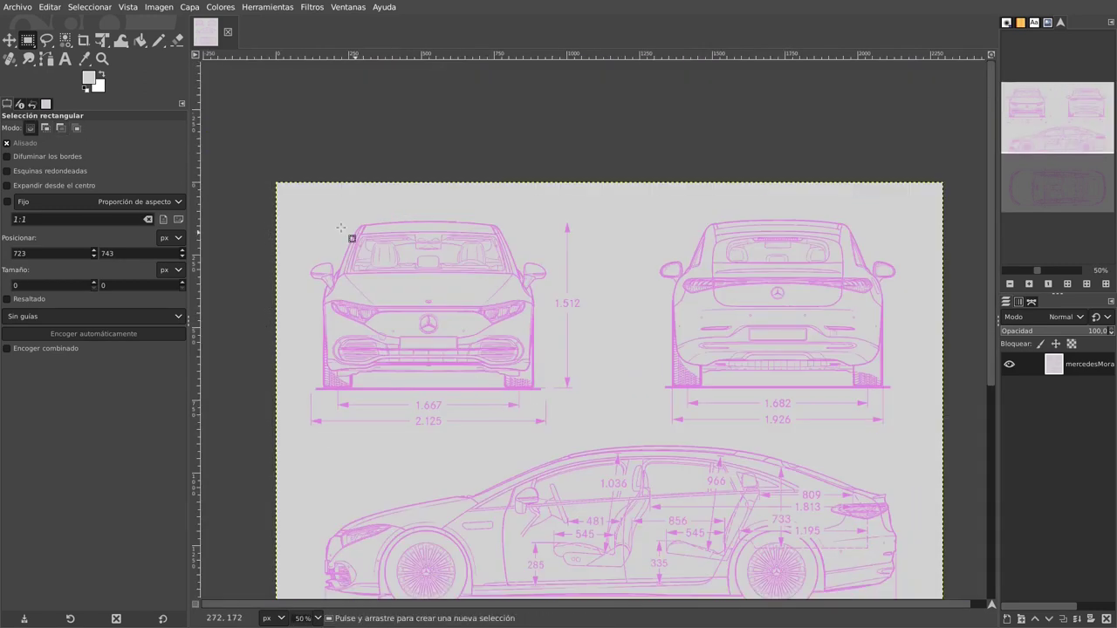
pyautogui.moveTo(301, 206)
pyautogui.mouseDown()
pyautogui.moveTo(569, 401)
pyautogui.moveTo(569, 413)
pyautogui.mouseUp()
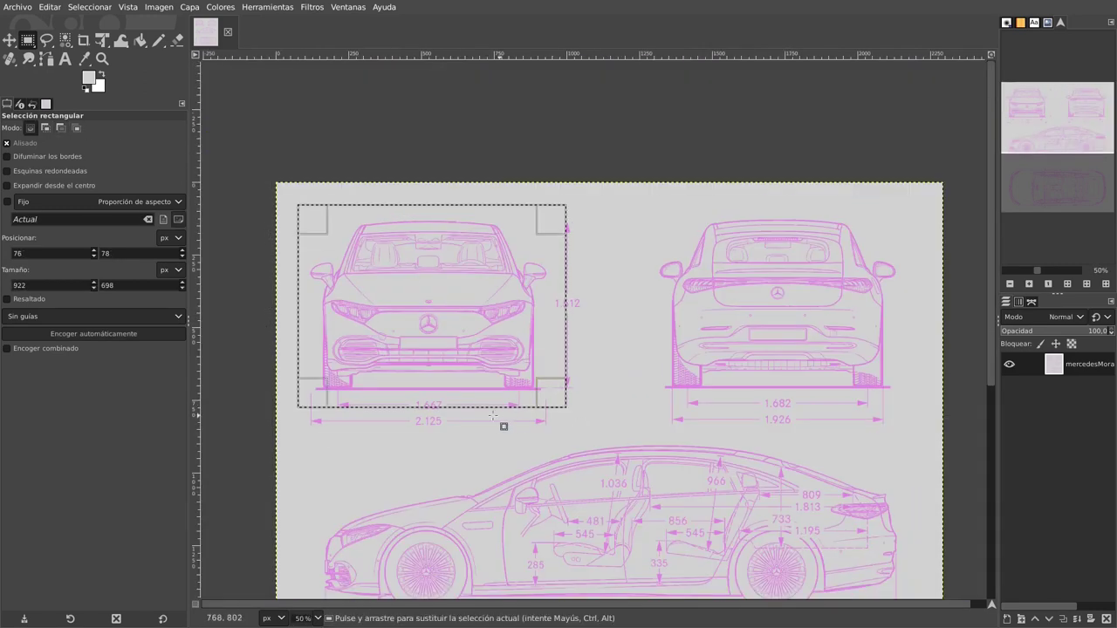
pyautogui.keyDown('ctrl'); pyautogui.scroll(2, 461, 403); pyautogui.keyUp('ctrl')
pyautogui.keyDown('ctrl'); pyautogui.scroll(4, 461, 404); pyautogui.keyUp('ctrl')
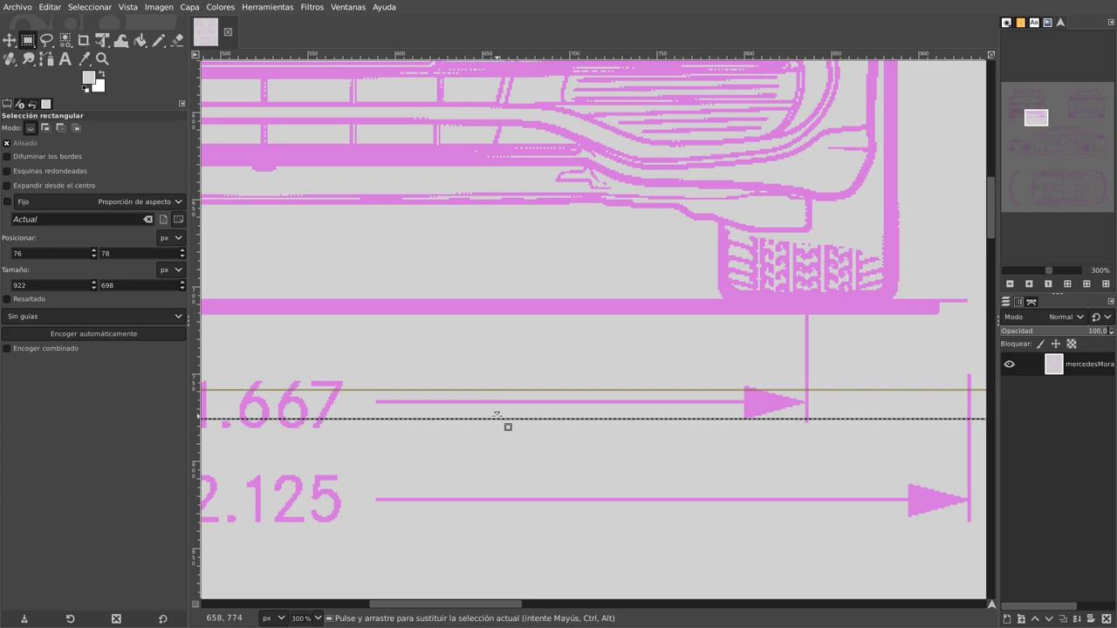
pyautogui.moveTo(515, 420)
pyautogui.mouseDown()
pyautogui.moveTo(507, 352)
pyautogui.moveTo(519, 281)
pyautogui.mouseUp()
pyautogui.keyDown('ctrl'); pyautogui.scroll(6, 508, 318); pyautogui.keyUp('ctrl')
pyautogui.keyDown('ctrl'); pyautogui.scroll(-5, 478, 309); pyautogui.keyUp('ctrl')
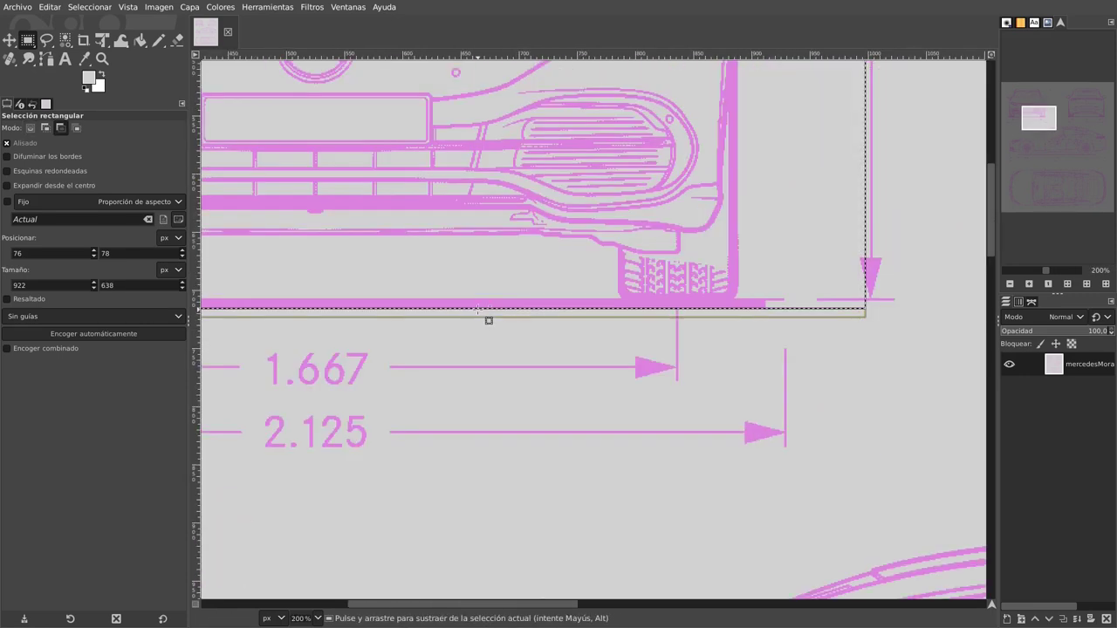
pyautogui.keyDown('ctrl'); pyautogui.scroll(-3, 478, 309); pyautogui.keyUp('ctrl')
pyautogui.keyDown('ctrl'); pyautogui.scroll(-1, 479, 309); pyautogui.keyUp('ctrl')
pyautogui.keyDown('ctrl'); pyautogui.scroll(-1, 488, 305); pyautogui.keyUp('ctrl')
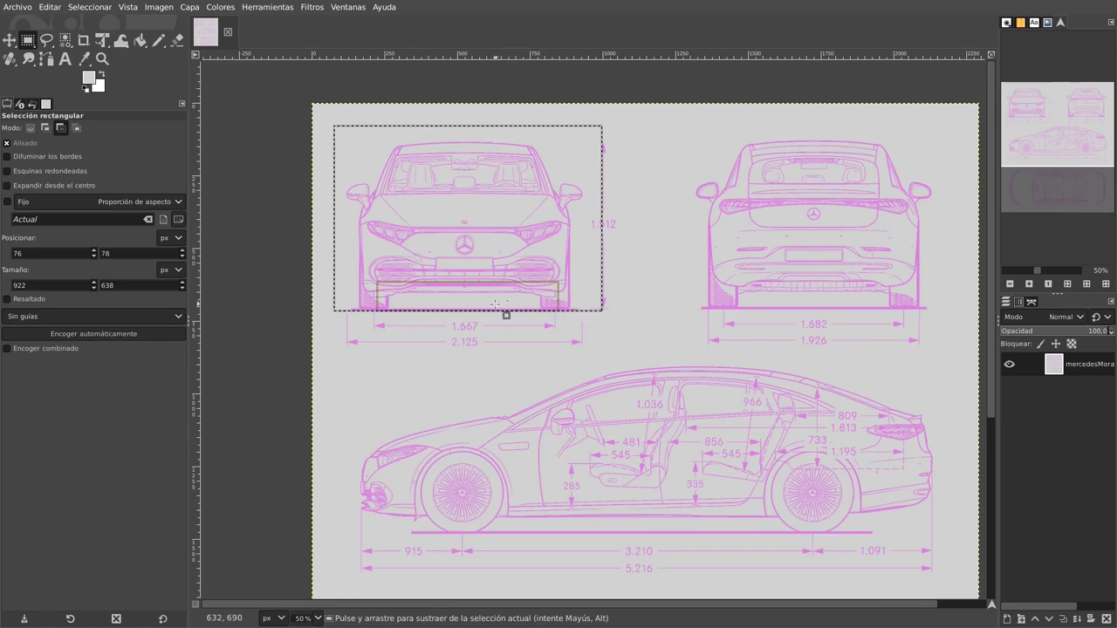
pyautogui.moveTo(468, 218)
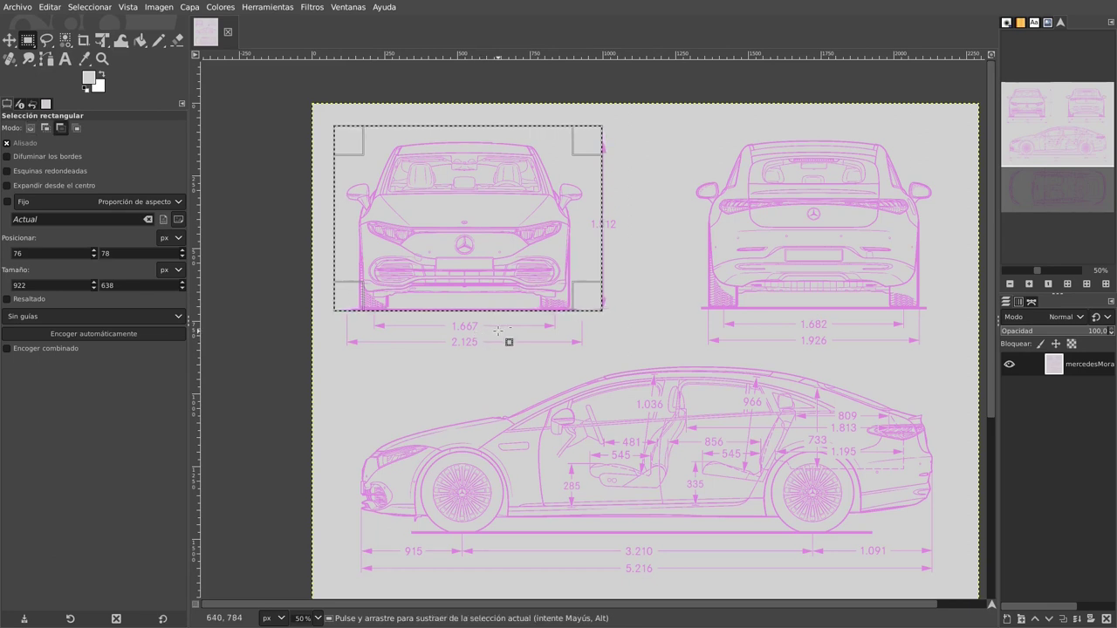
pyautogui.keyDown('ctrl'); pyautogui.scroll(-1, 497, 331); pyautogui.keyUp('ctrl')
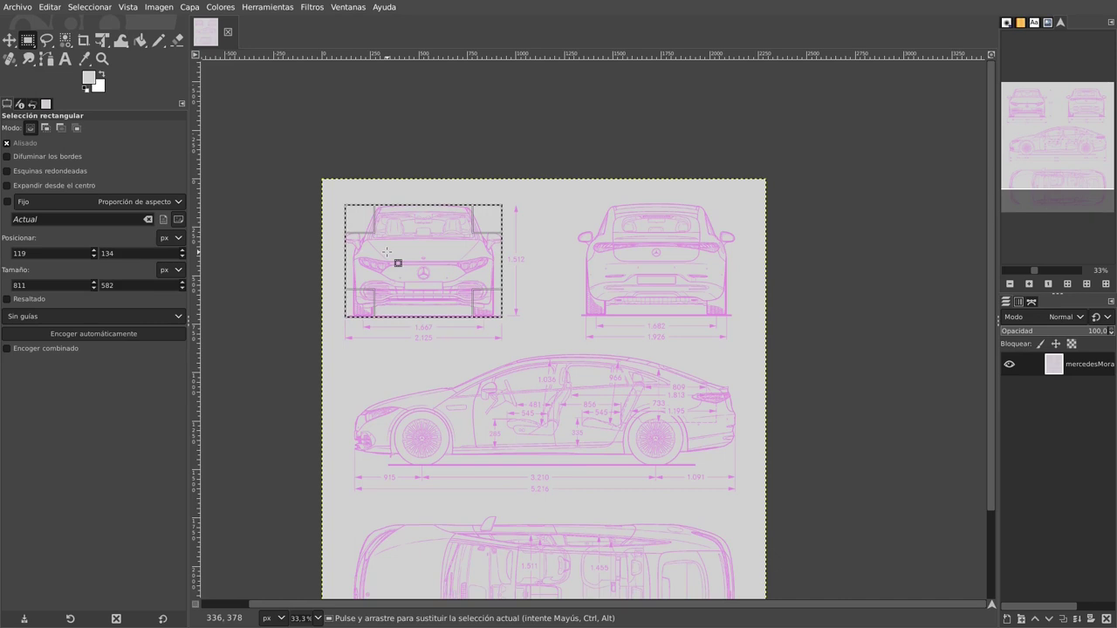
# - Copy the front view into a new image, then return to the blueprint
pyautogui.press('ctrl')
pyautogui.hotkey('ctrl', 'c')
pyautogui.hotkey('ctrl', 'shift')
pyautogui.hotkey('ctrl', 'shift', 'v')
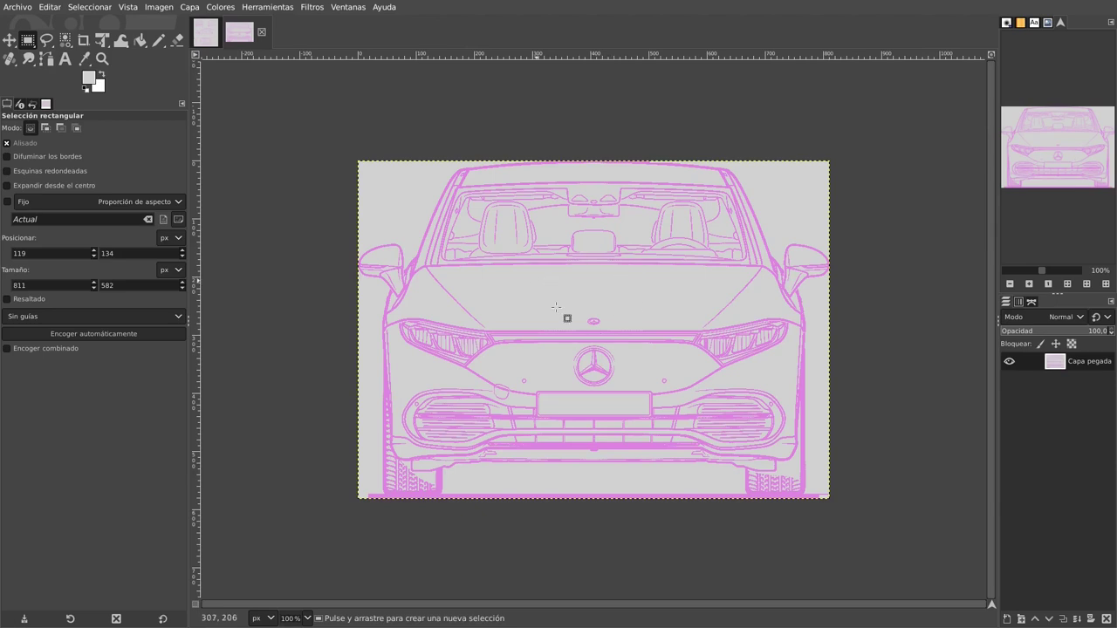
pyautogui.click(211, 38)
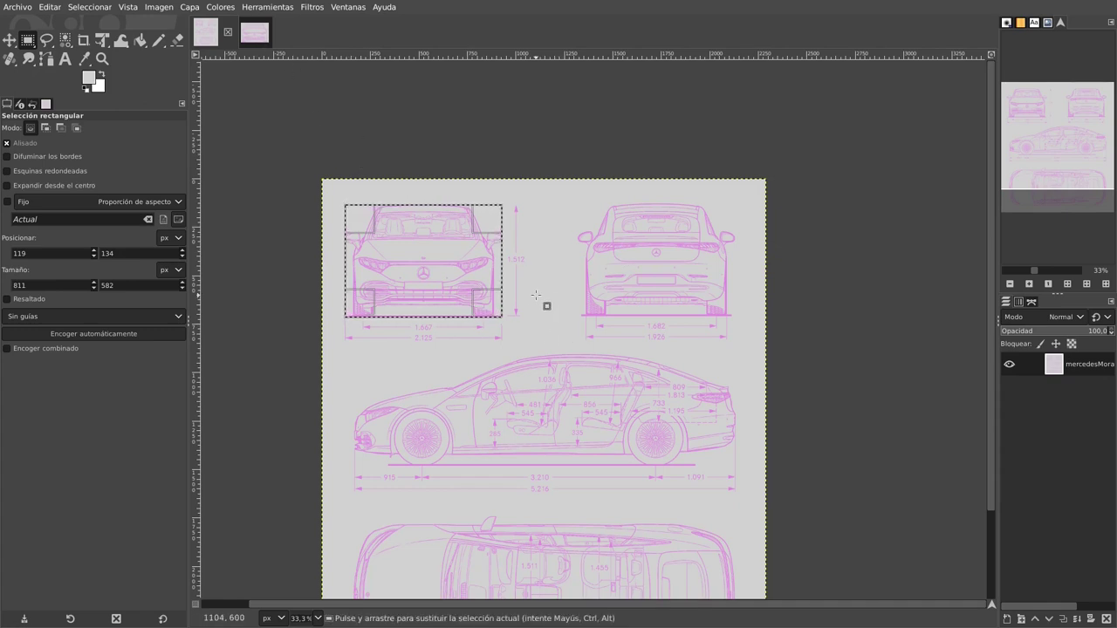
pyautogui.scroll(-3, 535, 295)
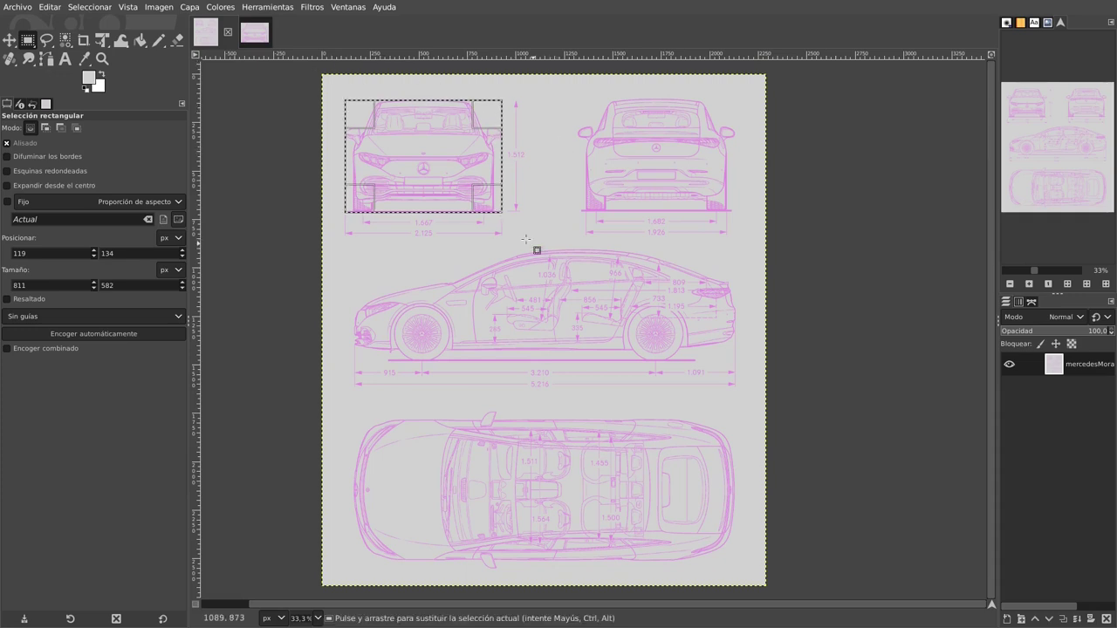
pyautogui.press('ctrl')
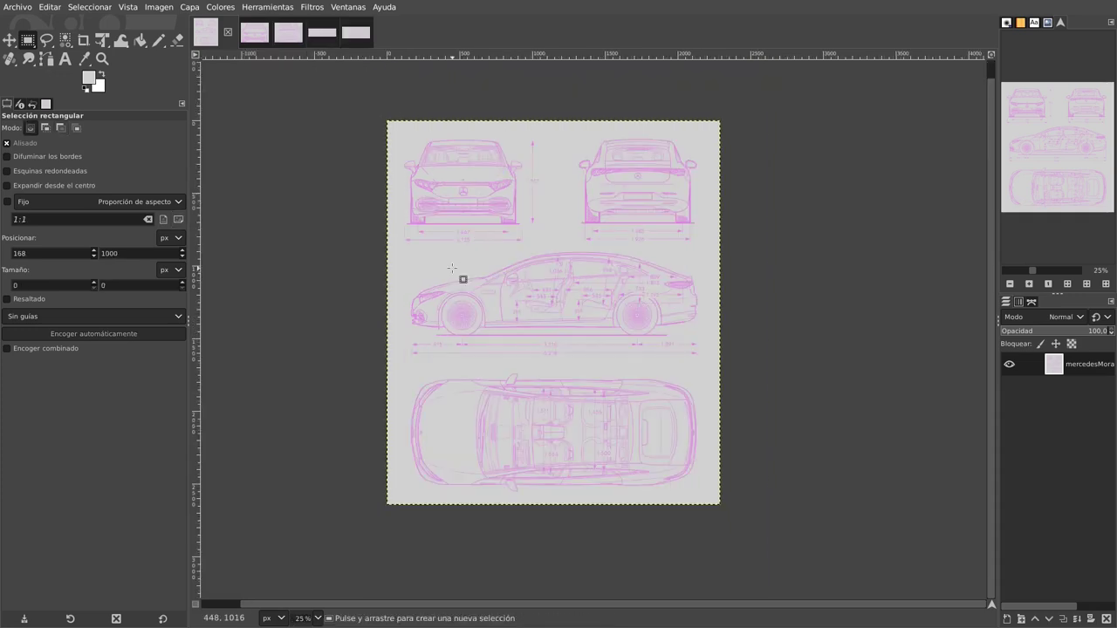
# - Flip quickly through the new view image tabs and back to the front view
pyautogui.click(253, 37)
pyautogui.click(283, 37)
pyautogui.click(307, 36)
pyautogui.click(328, 36)
pyautogui.click(318, 39)
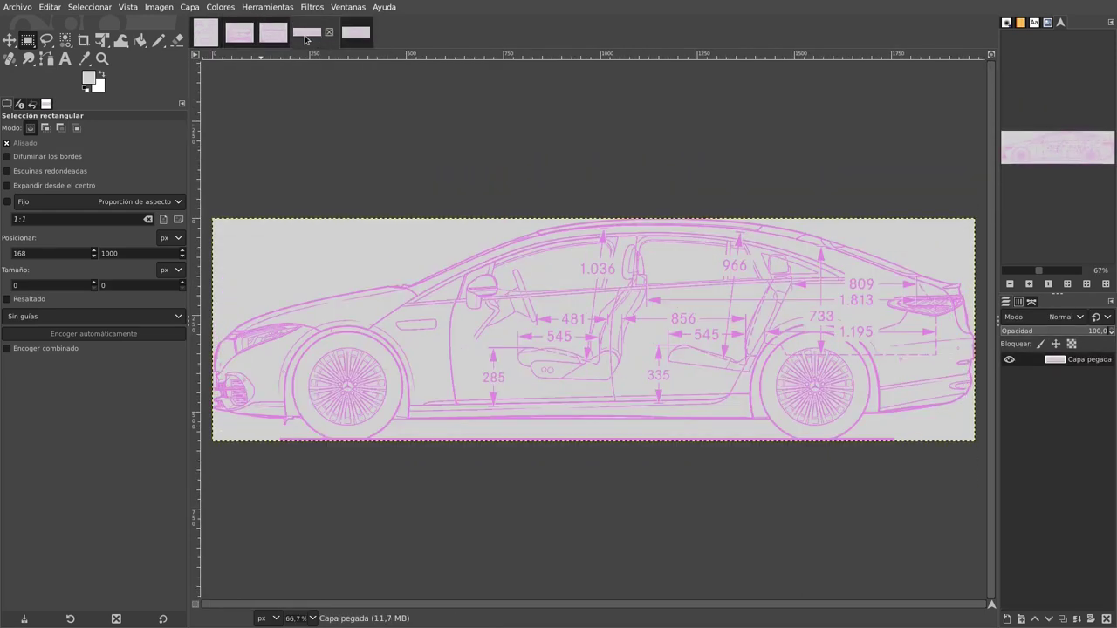
pyautogui.click(260, 36)
pyautogui.click(253, 39)
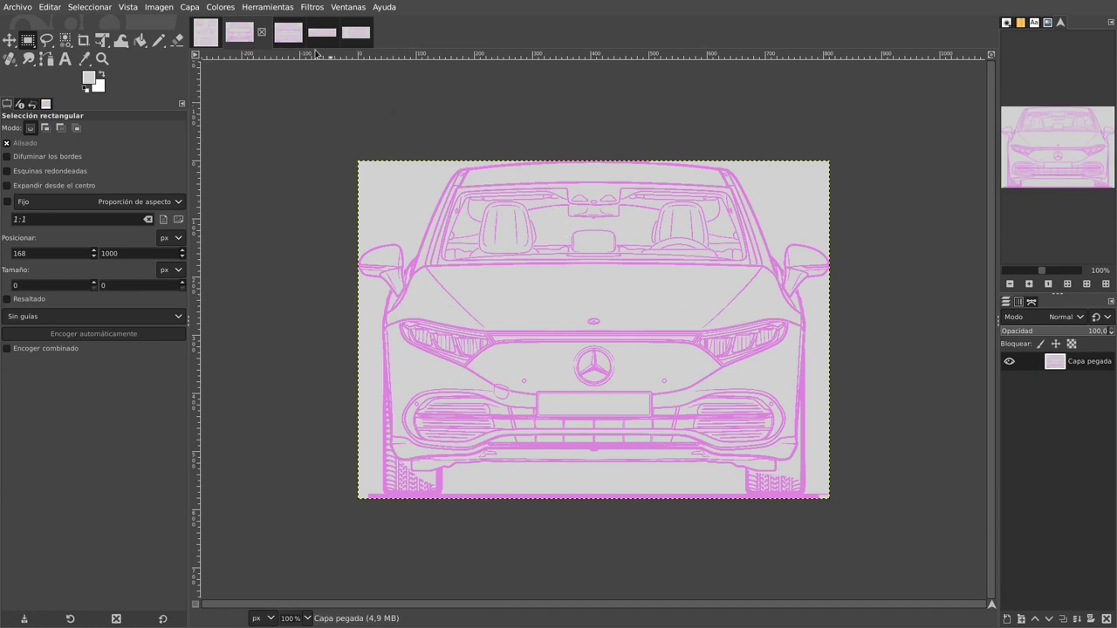
# - Inspect the rear, side and top view images, ending on the front view
pyautogui.click(288, 35)
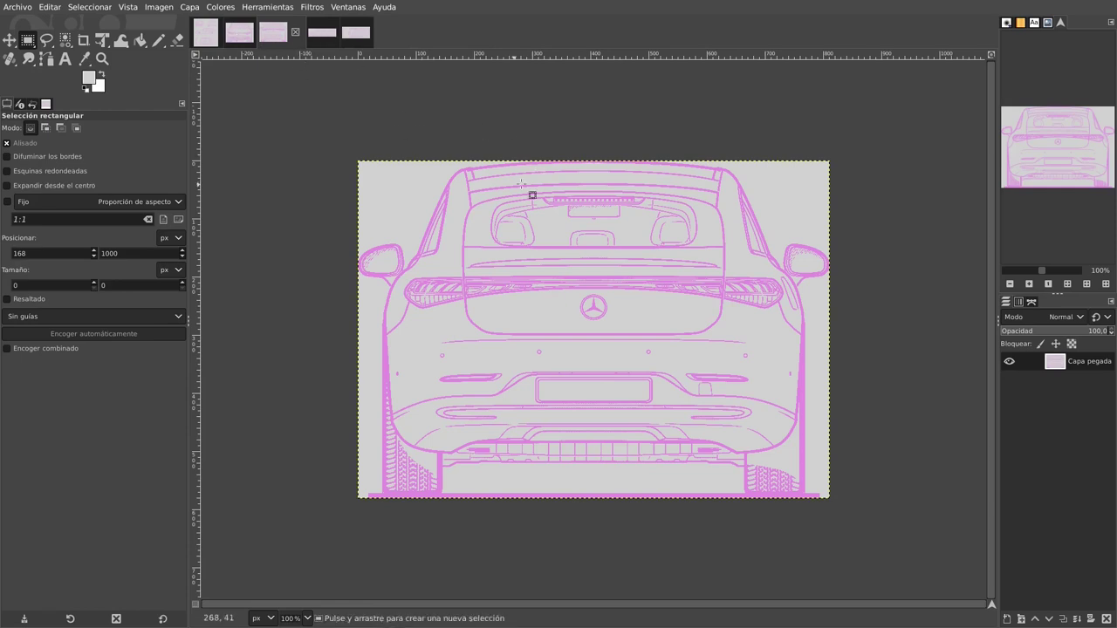
pyautogui.click(322, 32)
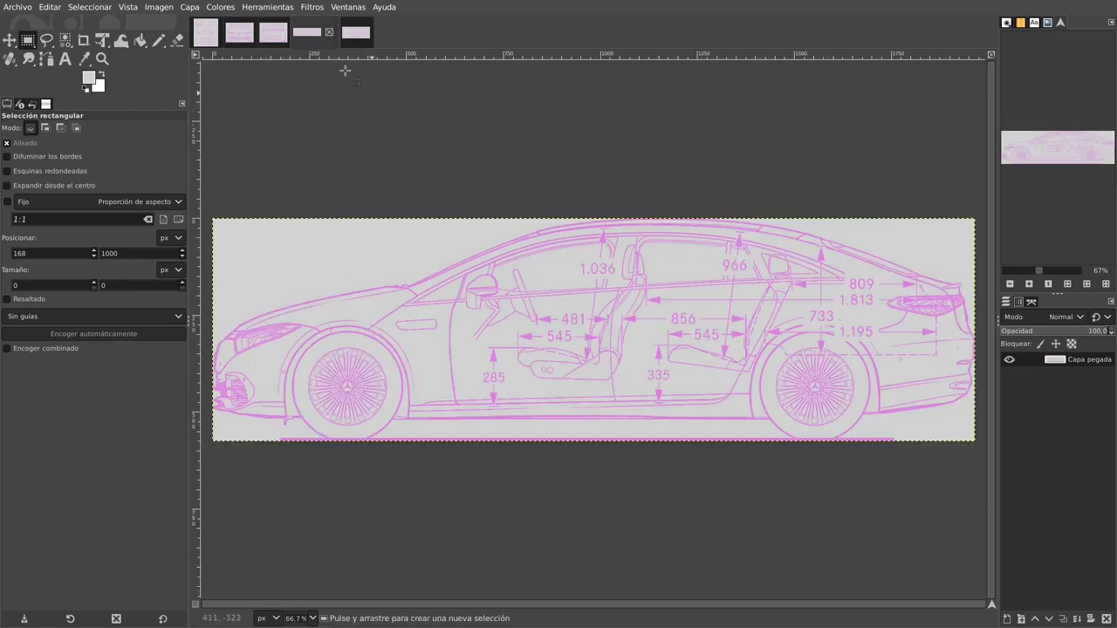
pyautogui.click(364, 37)
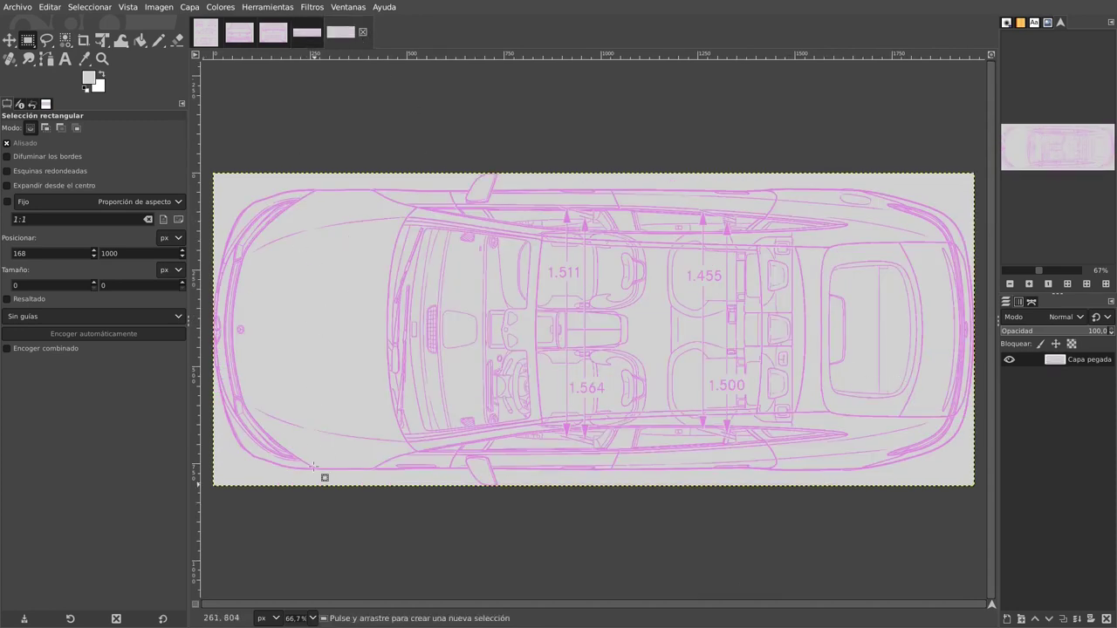
pyautogui.click(239, 33)
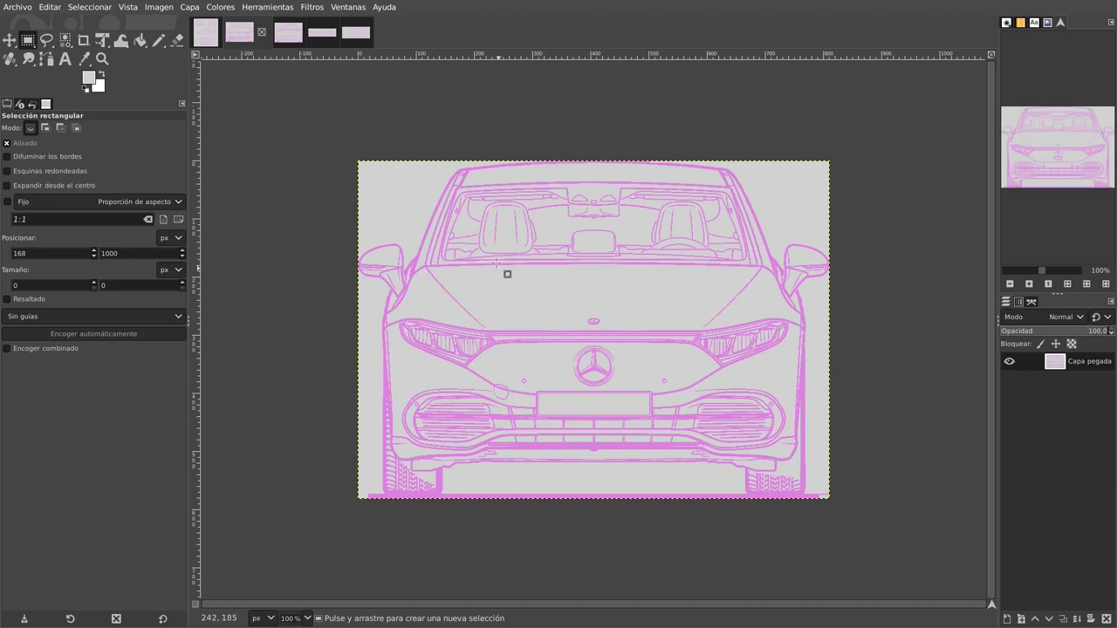
pyautogui.click(363, 35)
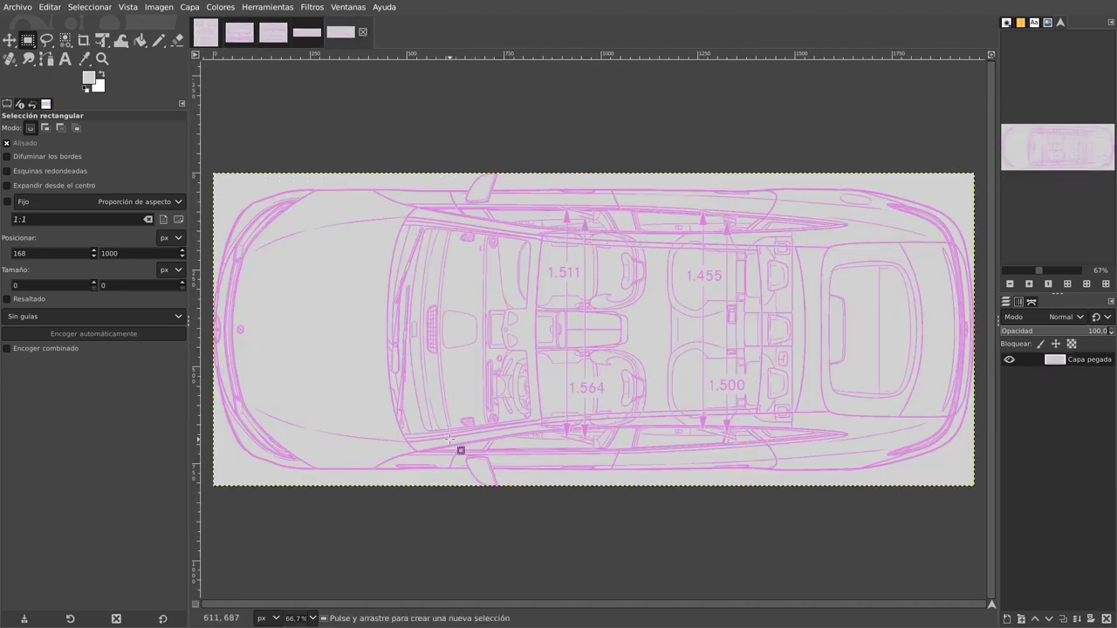
pyautogui.click(242, 37)
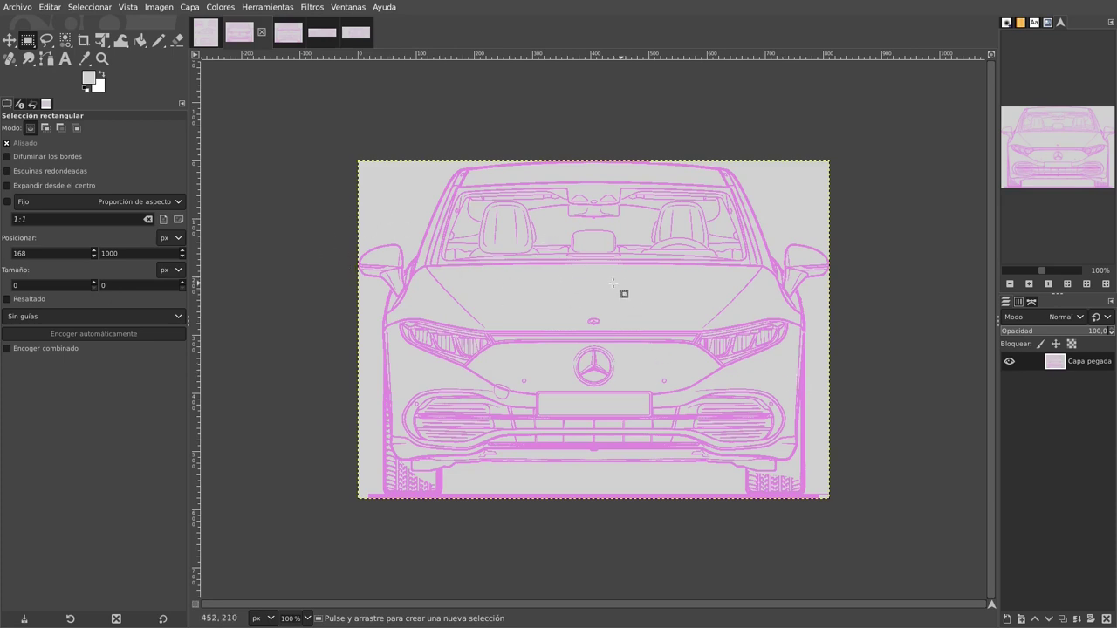
pyautogui.click(153, 13)
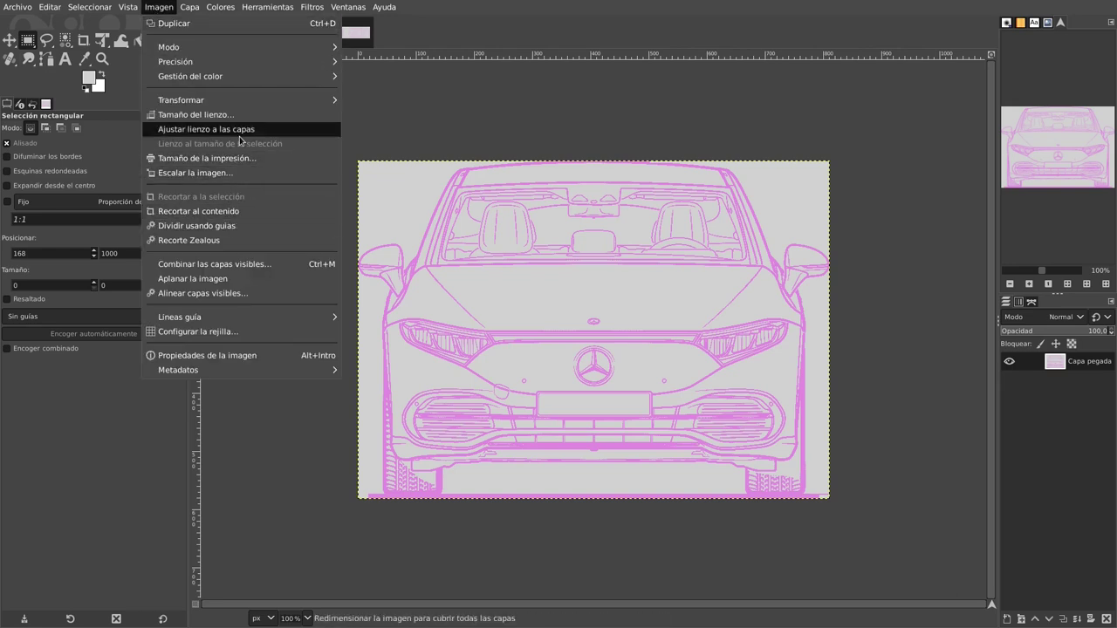
pyautogui.click(233, 173)
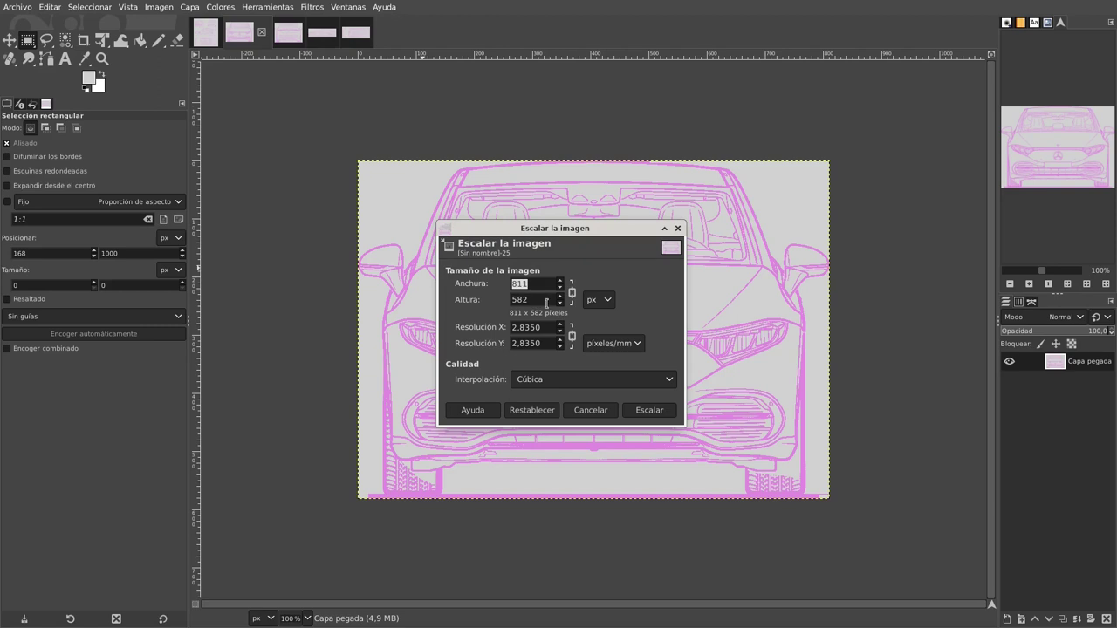
pyautogui.click(678, 230)
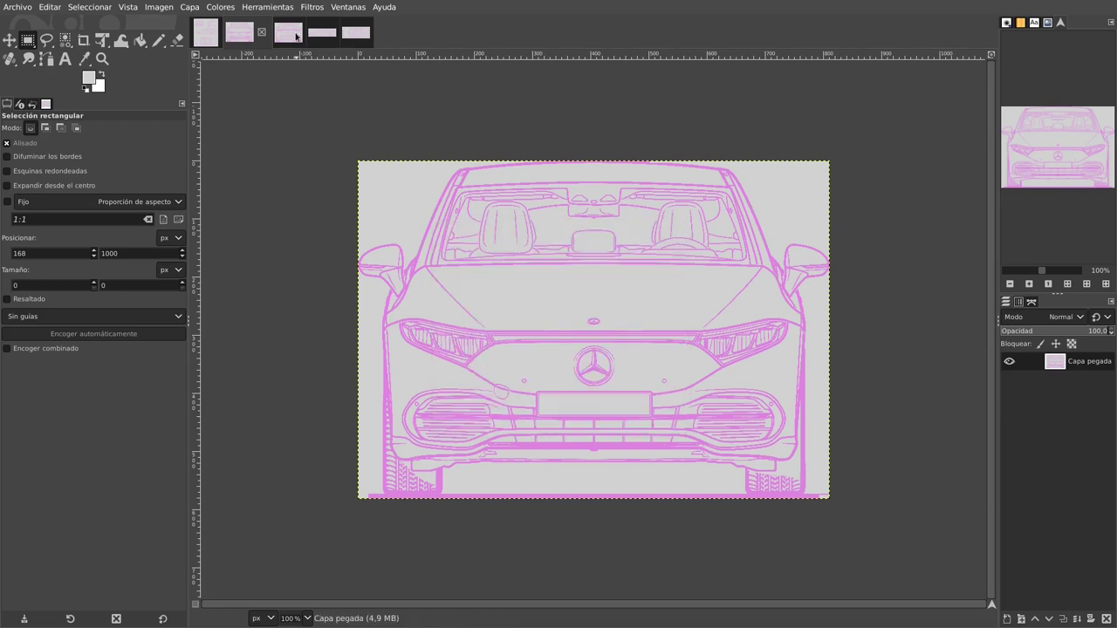
# - Scale the rear view image to 811 × 582 pixels with width and height unlinked
pyautogui.click(295, 37)
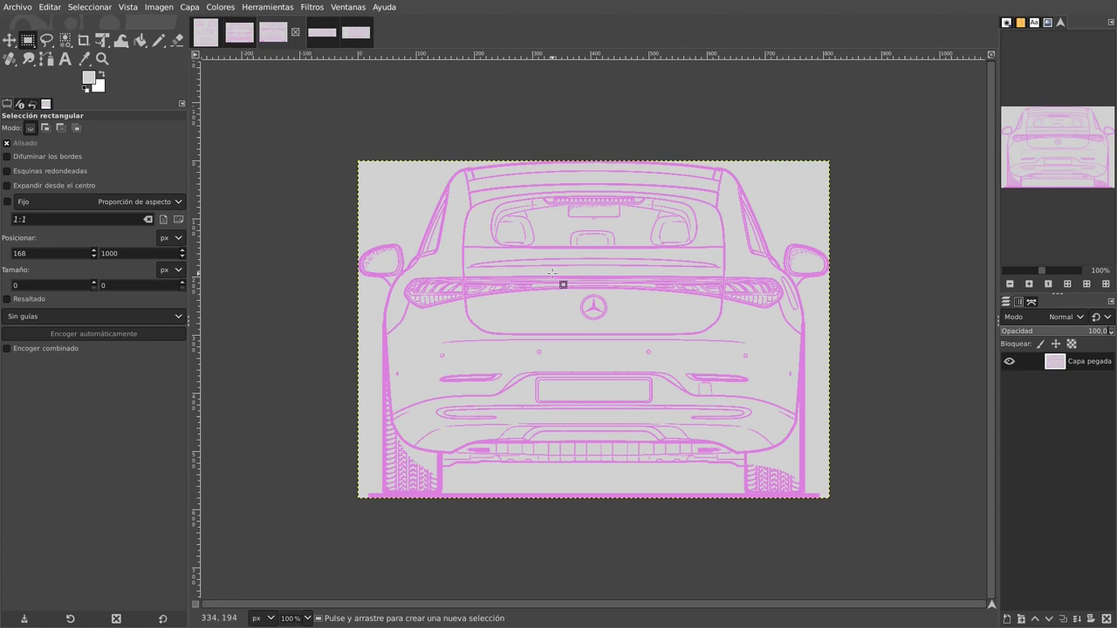
pyautogui.click(159, 7)
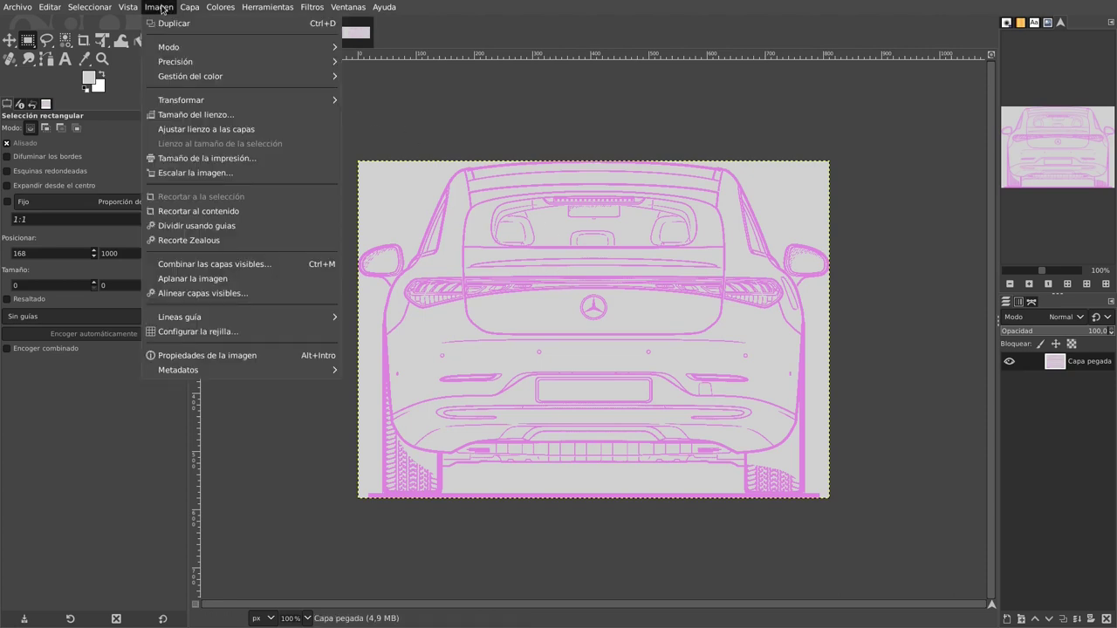
pyautogui.click(231, 173)
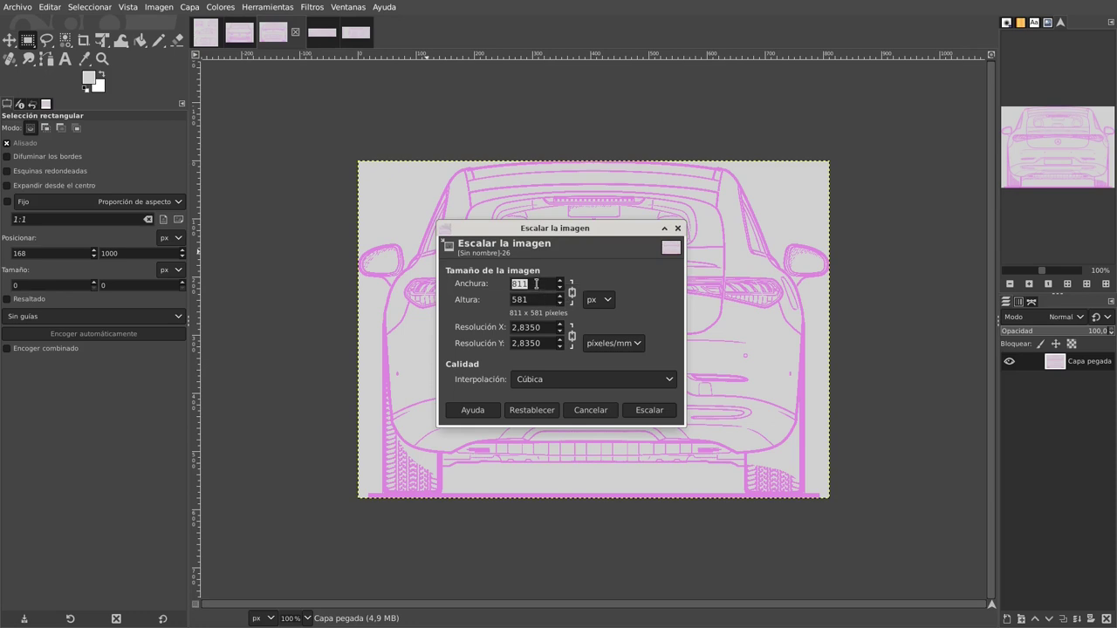
pyautogui.click(572, 293)
pyautogui.click(650, 410)
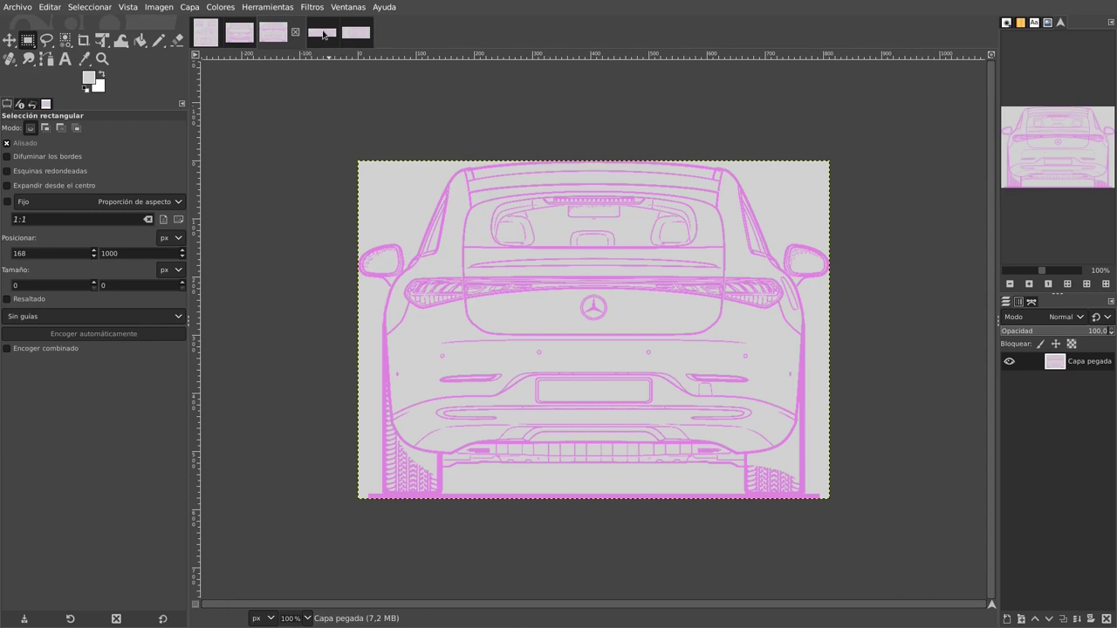
pyautogui.click(323, 34)
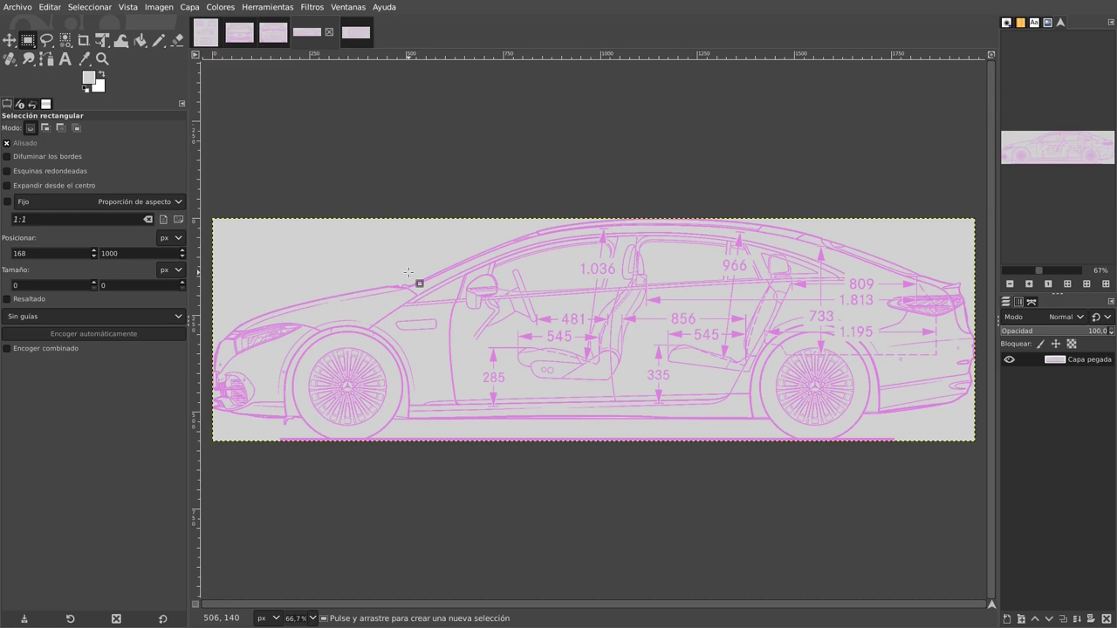
pyautogui.click(159, 7)
pyautogui.click(217, 172)
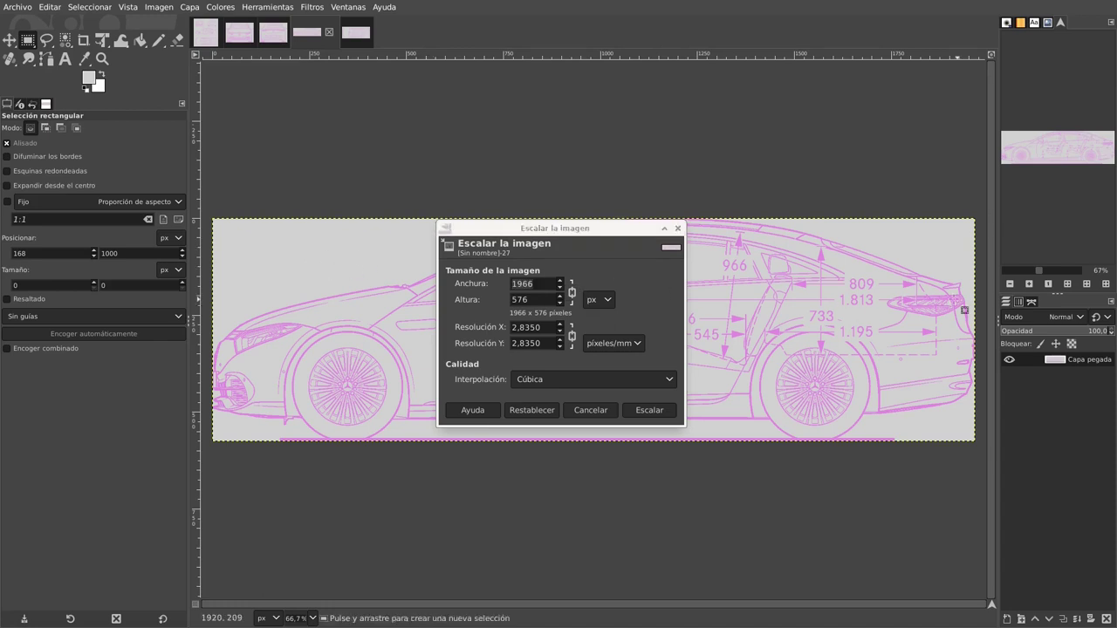
pyautogui.click(539, 301)
pyautogui.write('582')
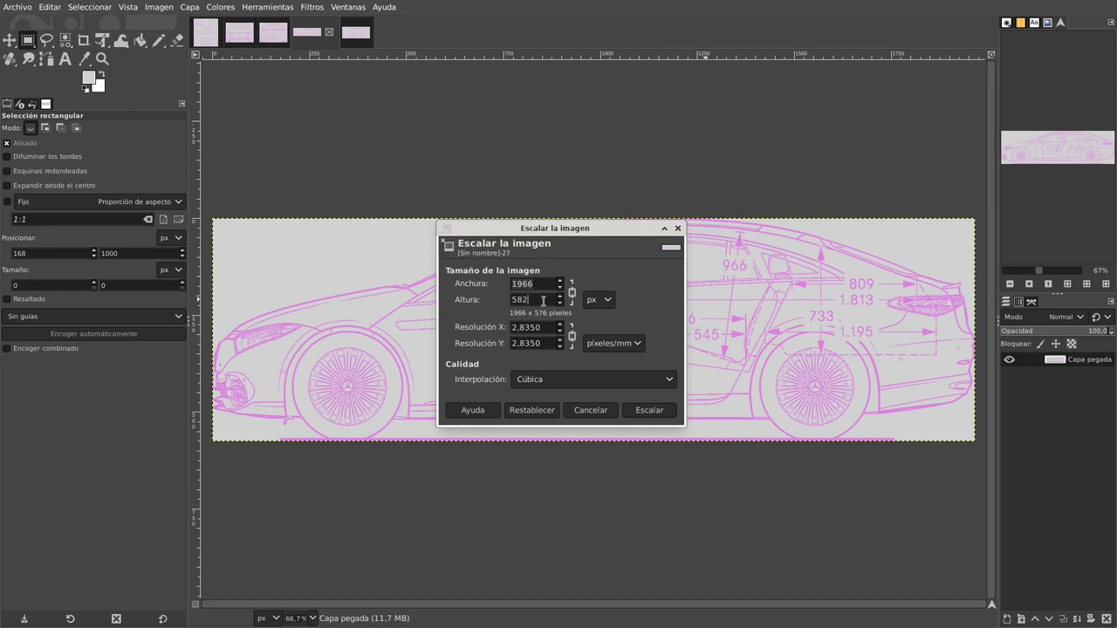
pyautogui.click(647, 411)
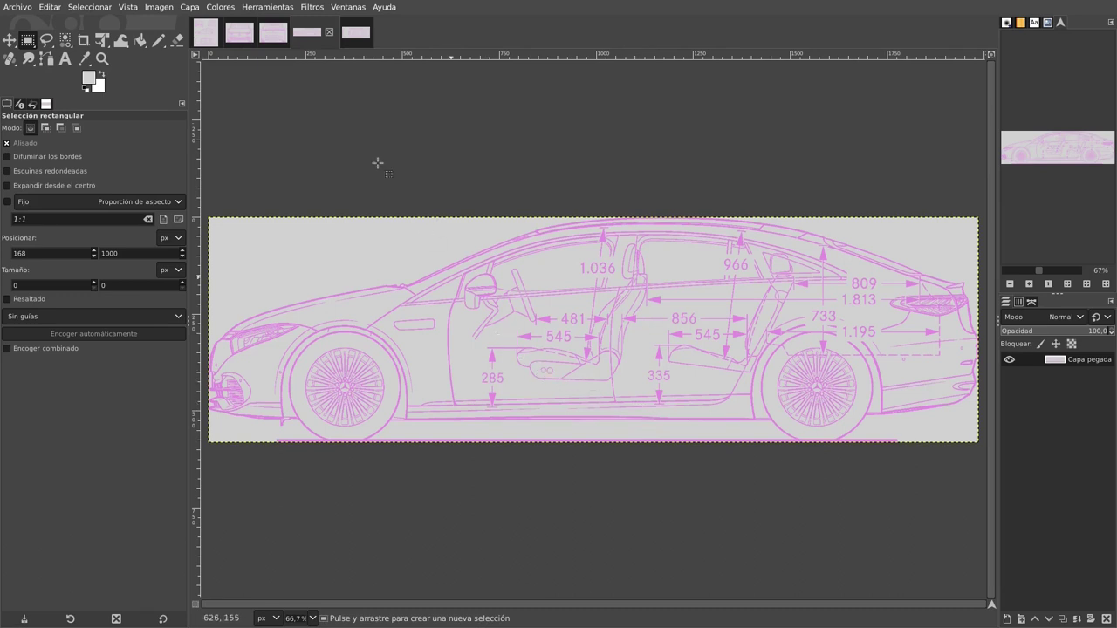
pyautogui.click(160, 9)
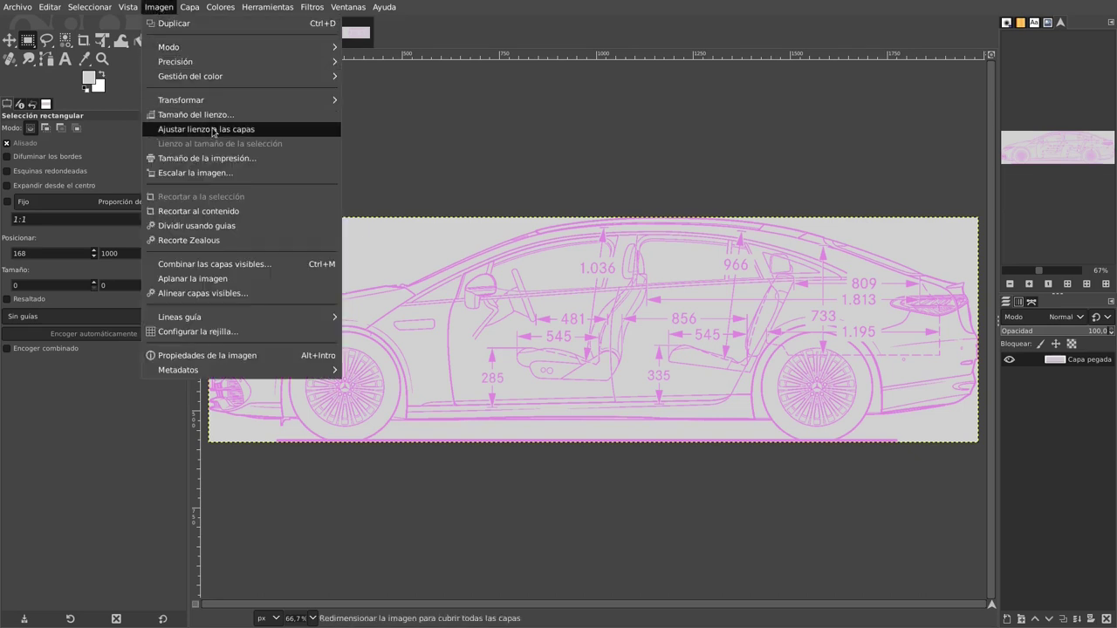
pyautogui.click(220, 178)
pyautogui.click(543, 284)
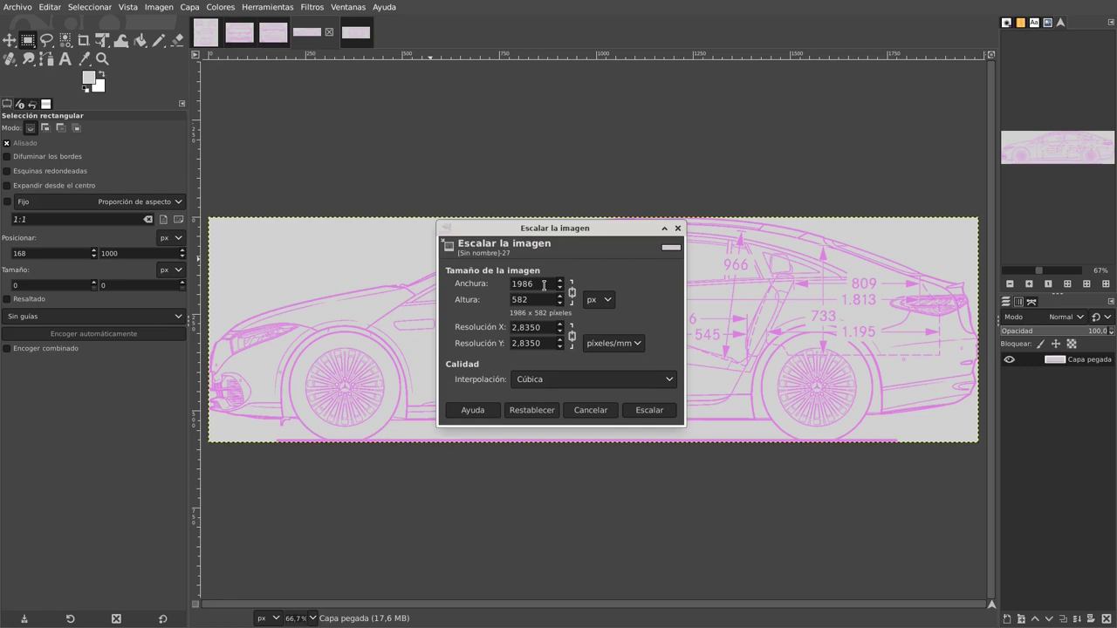
pyautogui.click(678, 229)
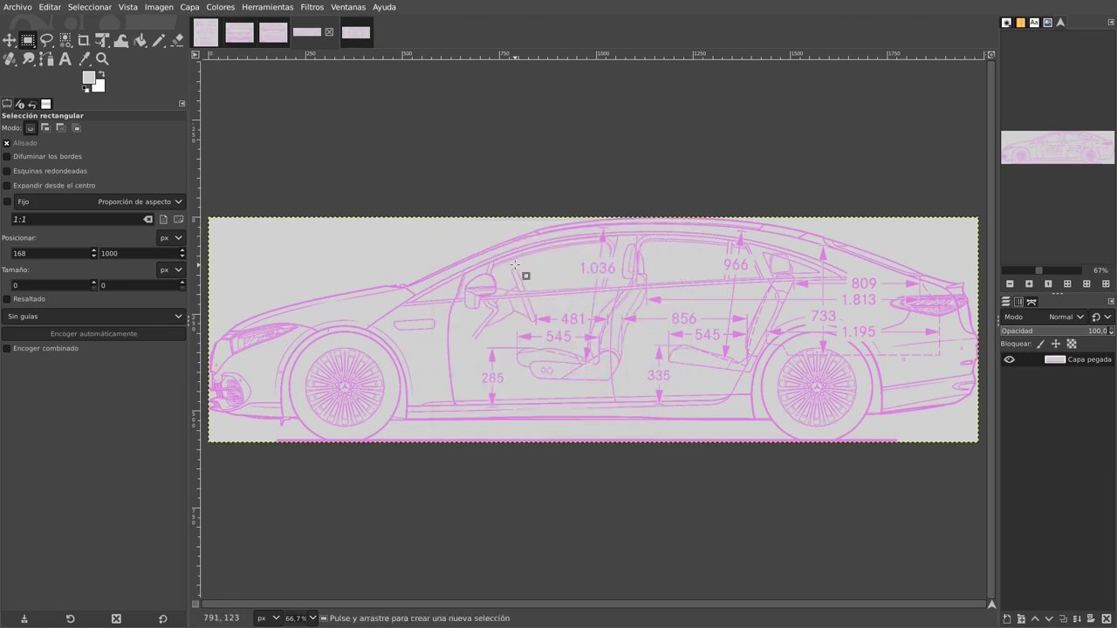
# - Scale the top view image to 1986 × 811 pixels with the chain unlinked
pyautogui.click(354, 35)
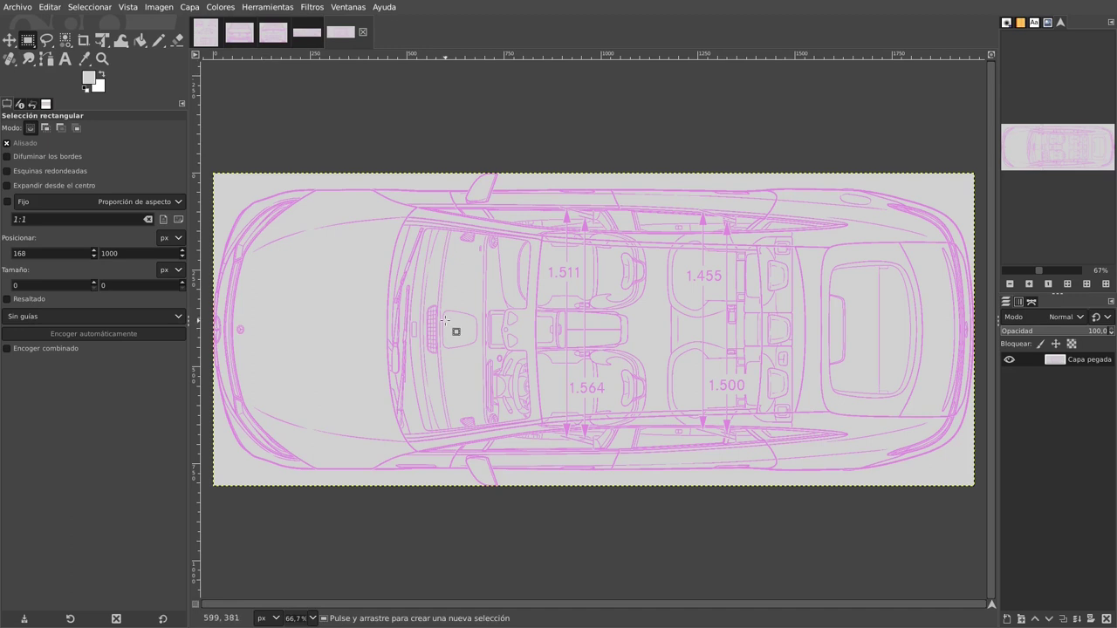
pyautogui.click(163, 10)
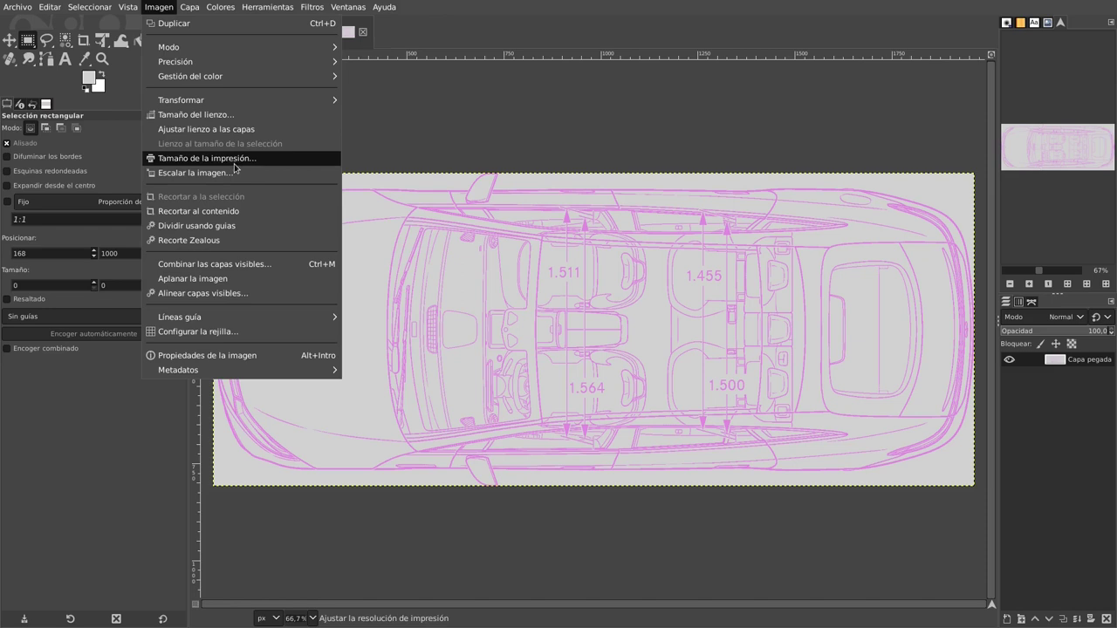
pyautogui.click(195, 173)
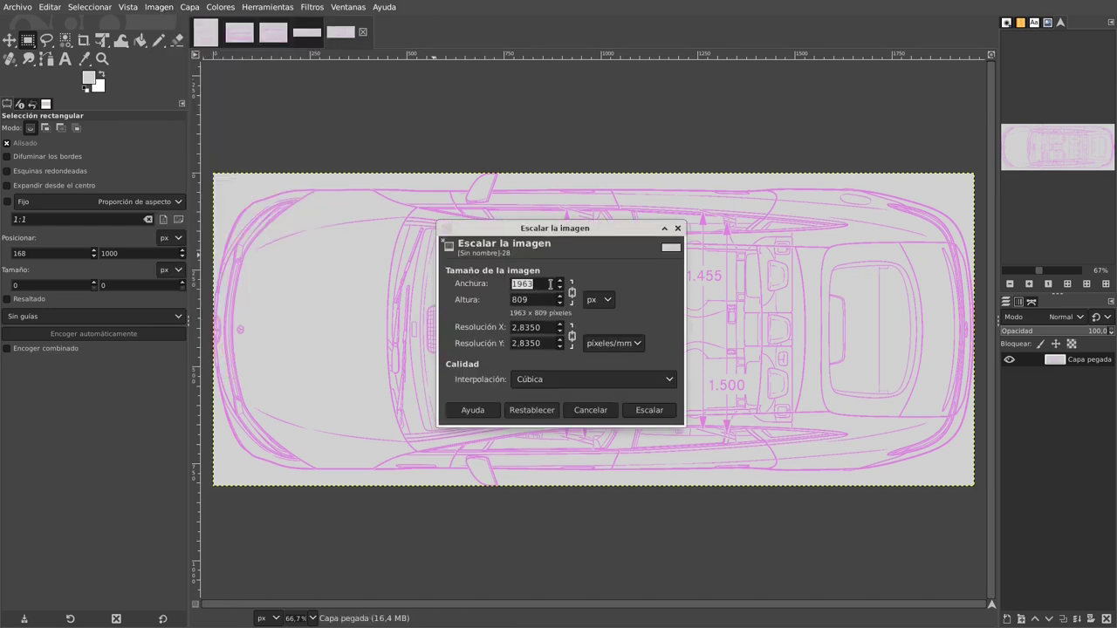
pyautogui.click(572, 294)
pyautogui.click(543, 285)
pyautogui.write('811')
pyautogui.click(653, 411)
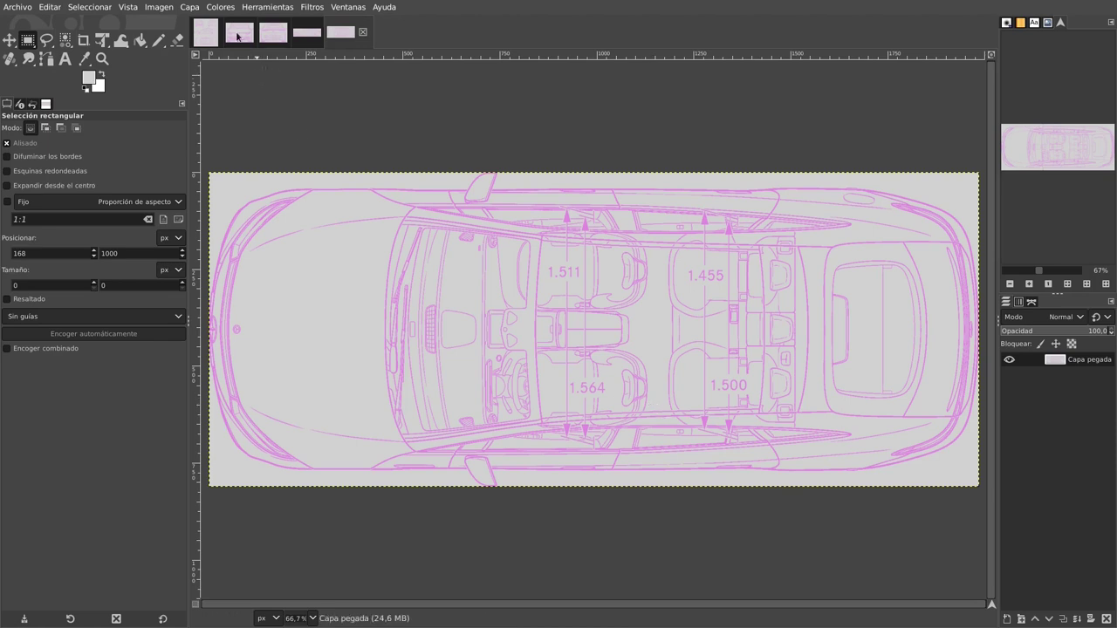
pyautogui.click(274, 35)
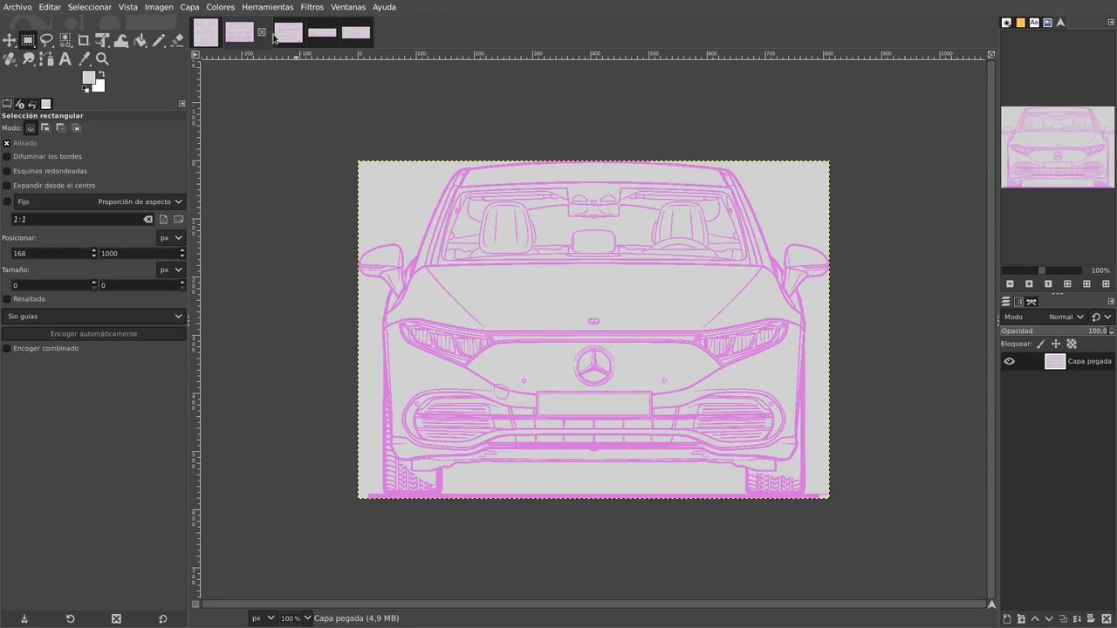
pyautogui.scroll(-1, 289, 40)
pyautogui.scroll(-1, 289, 40)
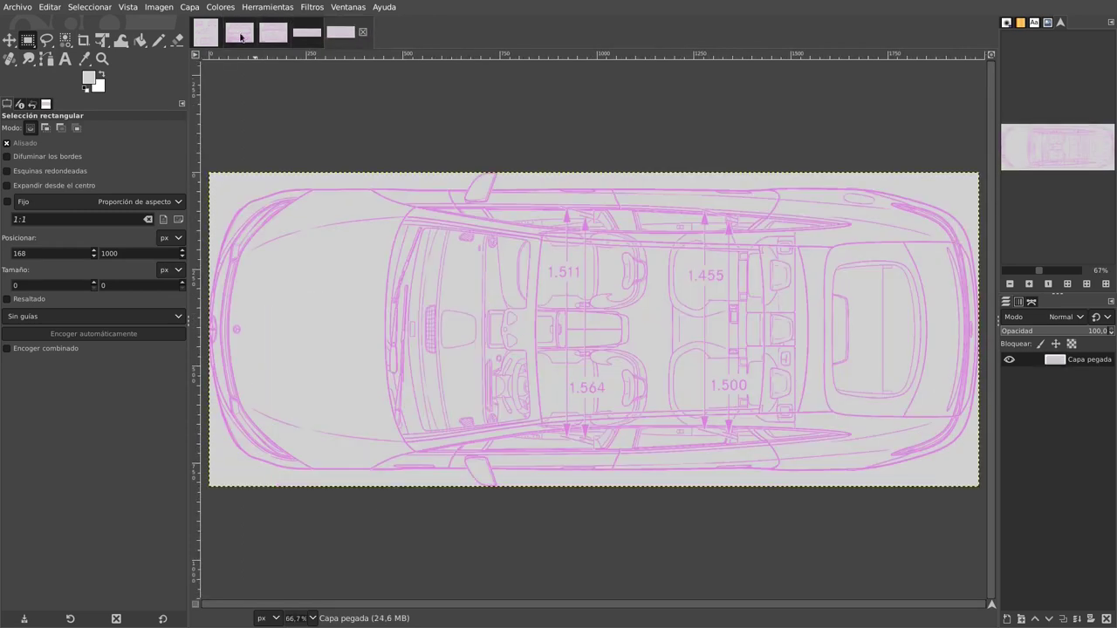
pyautogui.click(241, 38)
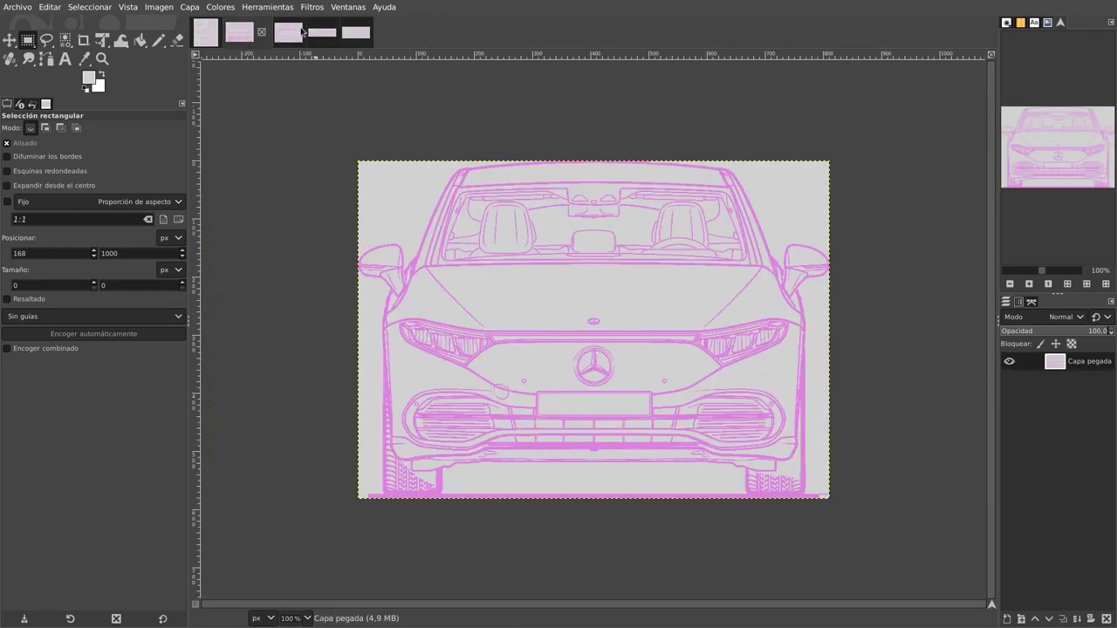
pyautogui.click(282, 34)
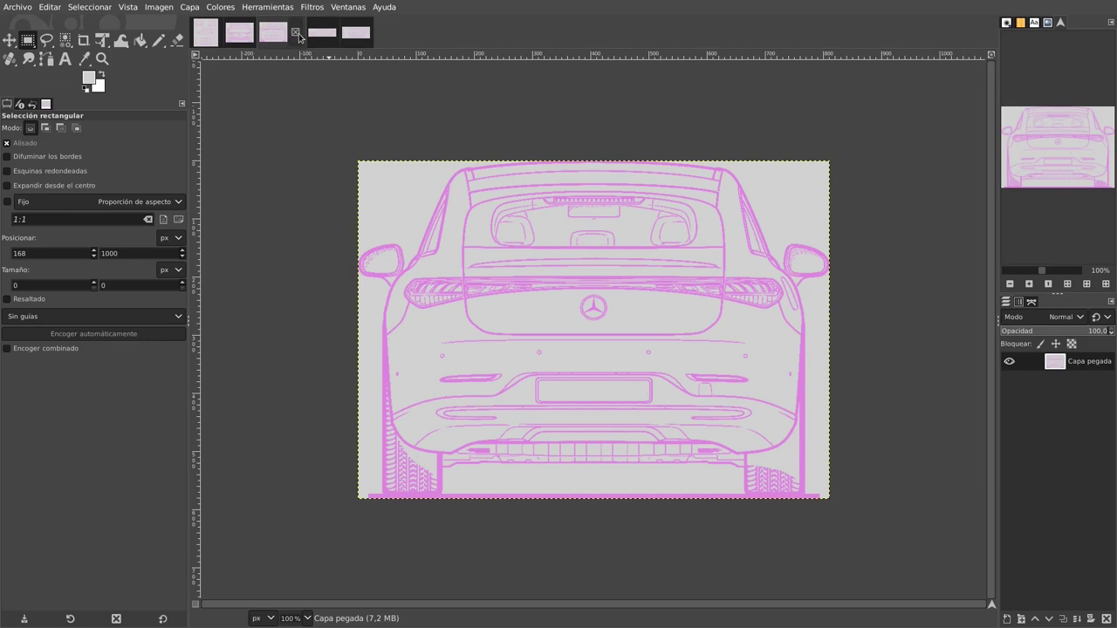
pyautogui.click(322, 33)
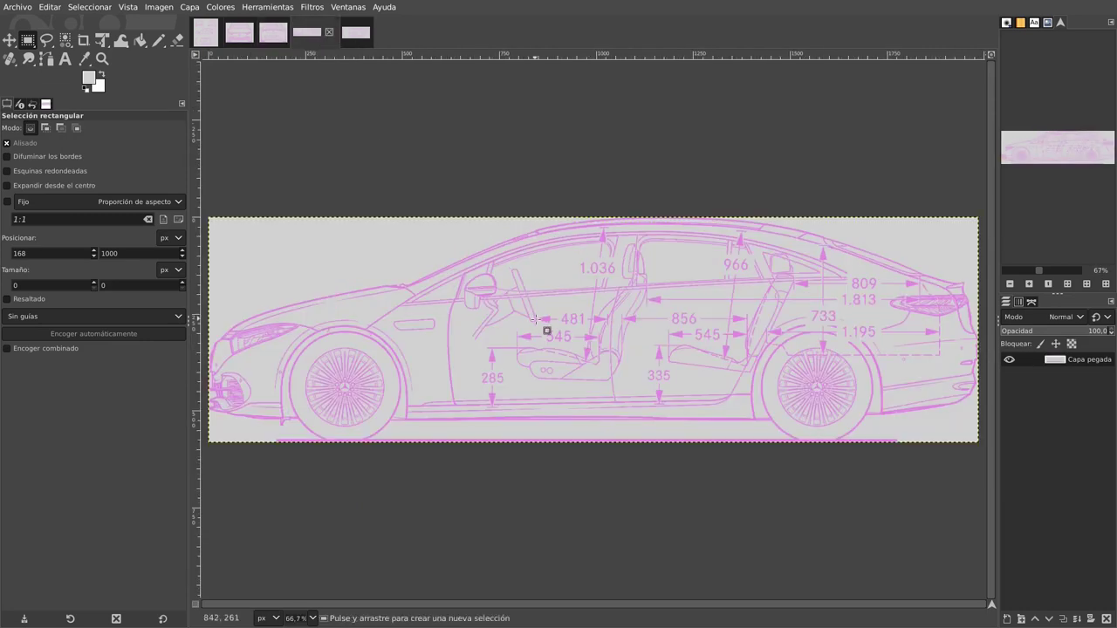
pyautogui.hotkey('ctrl', 'Tab')
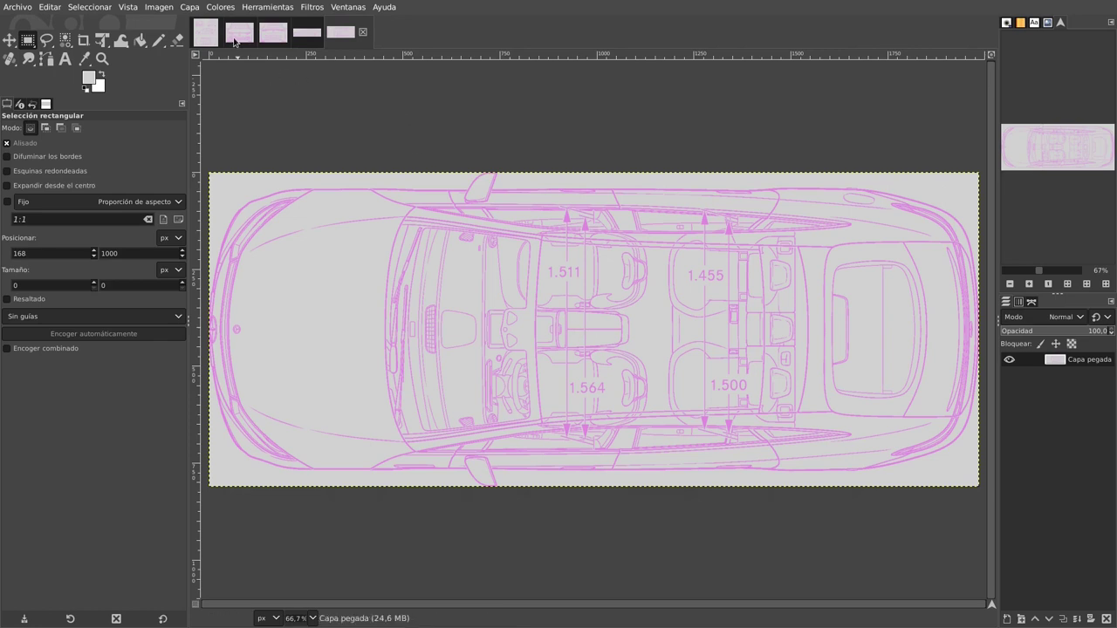
pyautogui.click(239, 32)
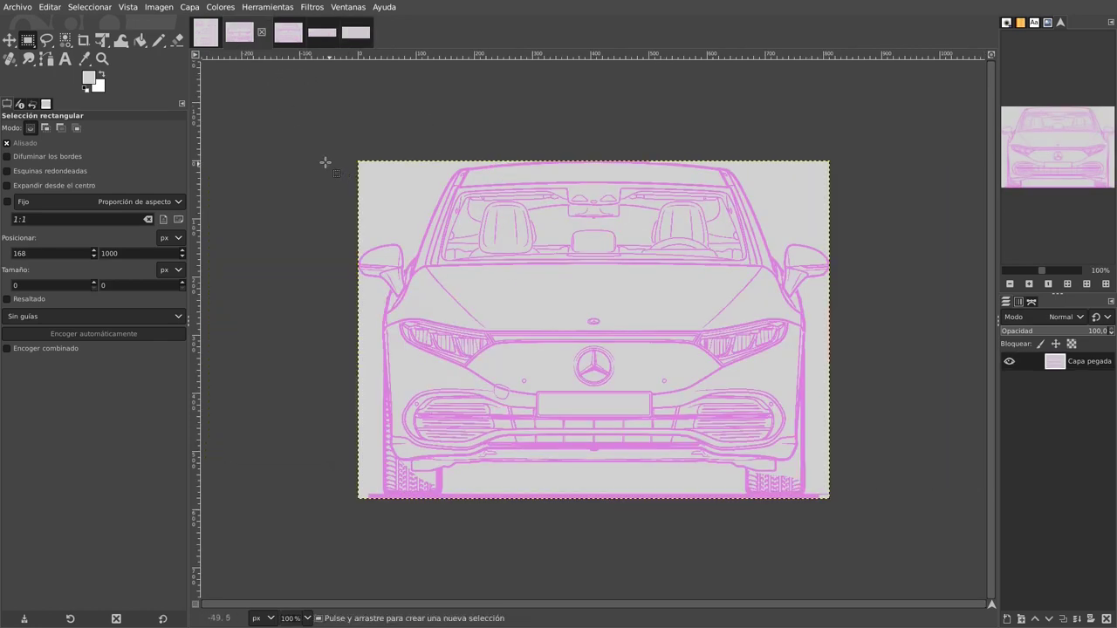
pyautogui.click(19, 11)
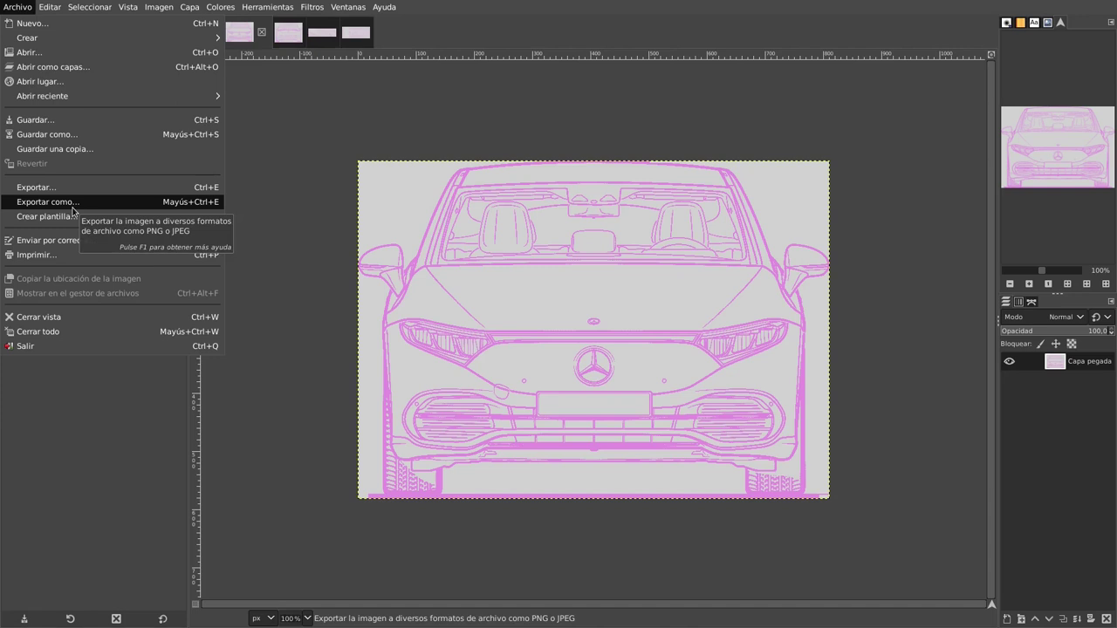
pyautogui.click(411, 102)
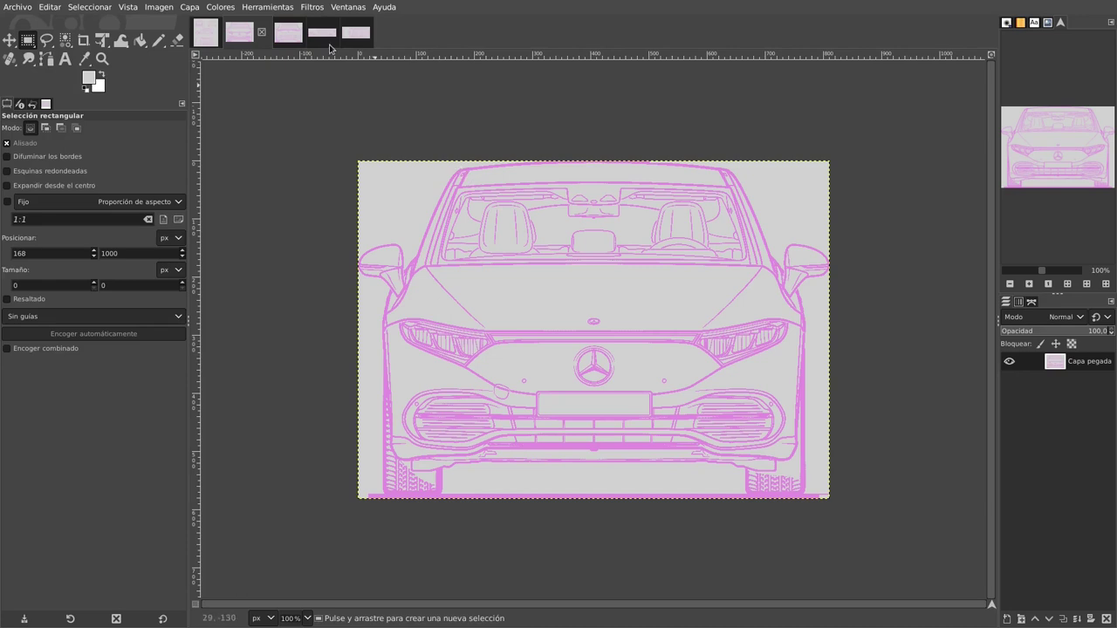
pyautogui.click(284, 32)
pyautogui.click(325, 39)
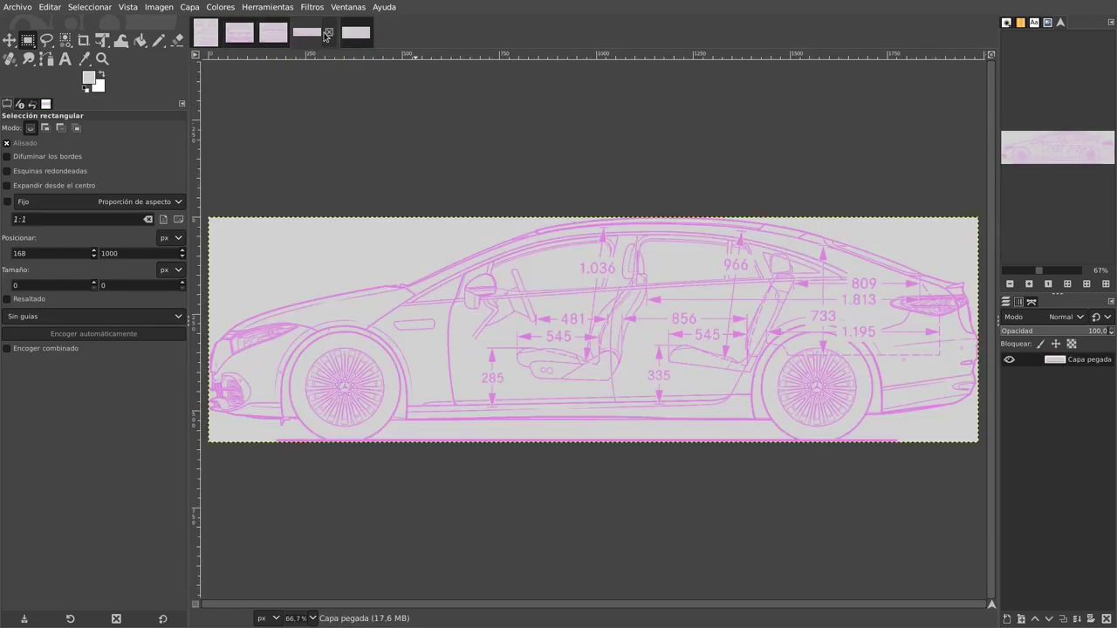
pyautogui.click(366, 40)
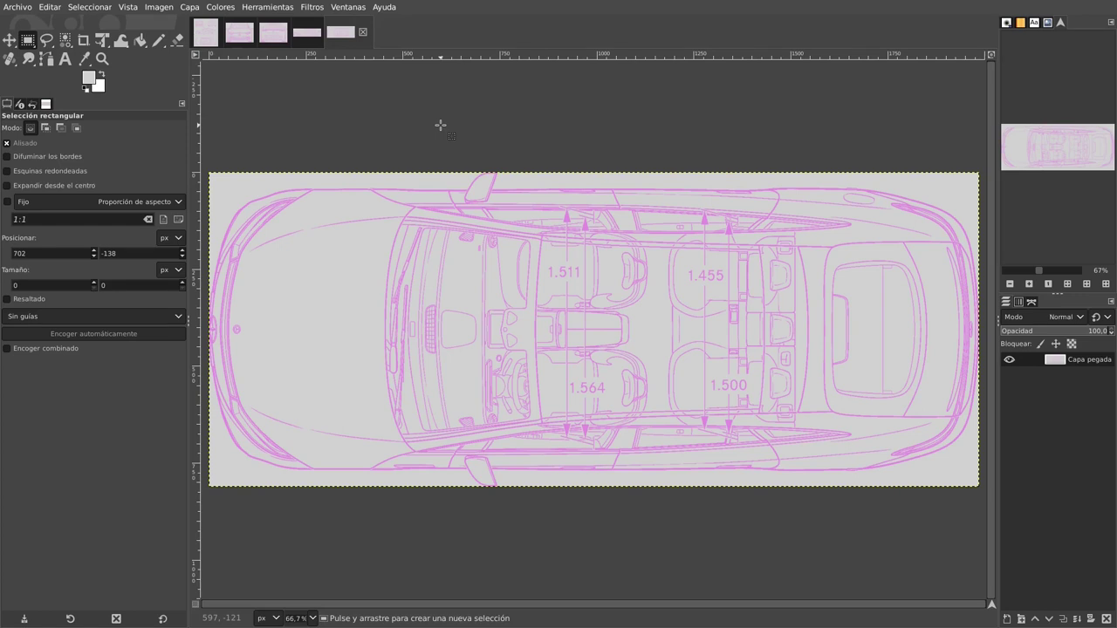
pyautogui.keyDown('ctrl'); pyautogui.scroll(-1, 644, 356); pyautogui.keyUp('ctrl')
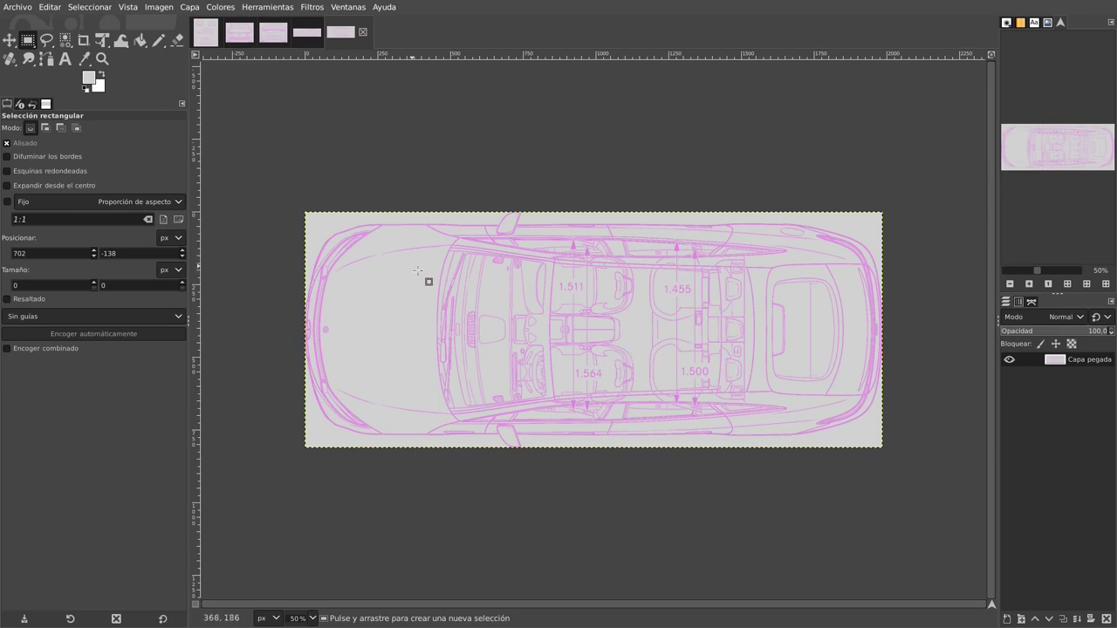
# - Rotate the top view image 90° counter-clockwise and zoom out to see it whole
pyautogui.click(160, 7)
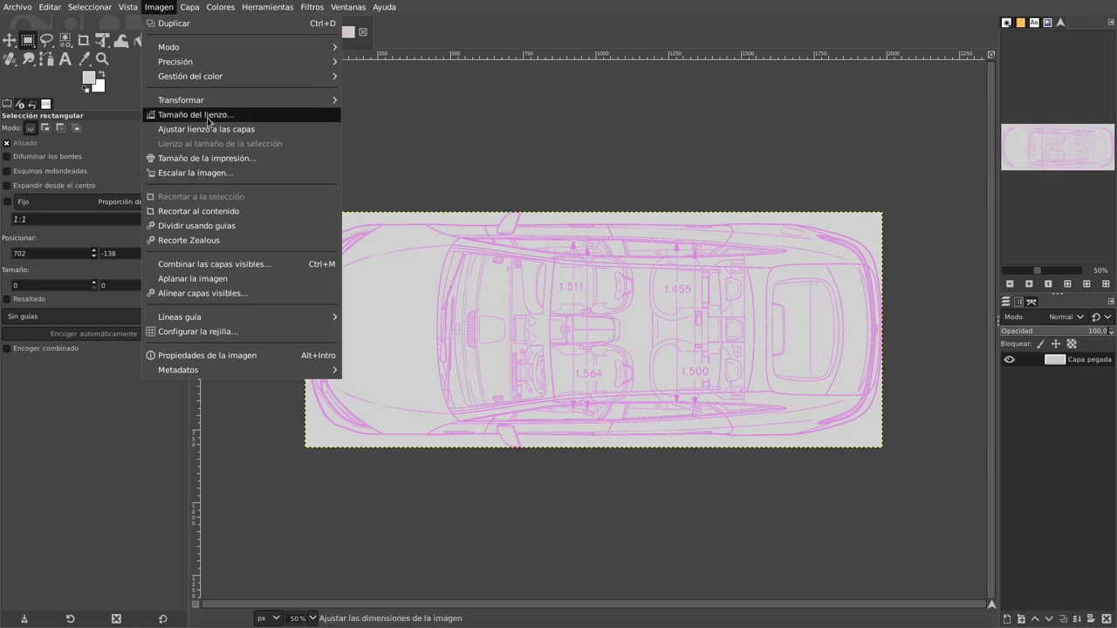
pyautogui.moveTo(181, 100)
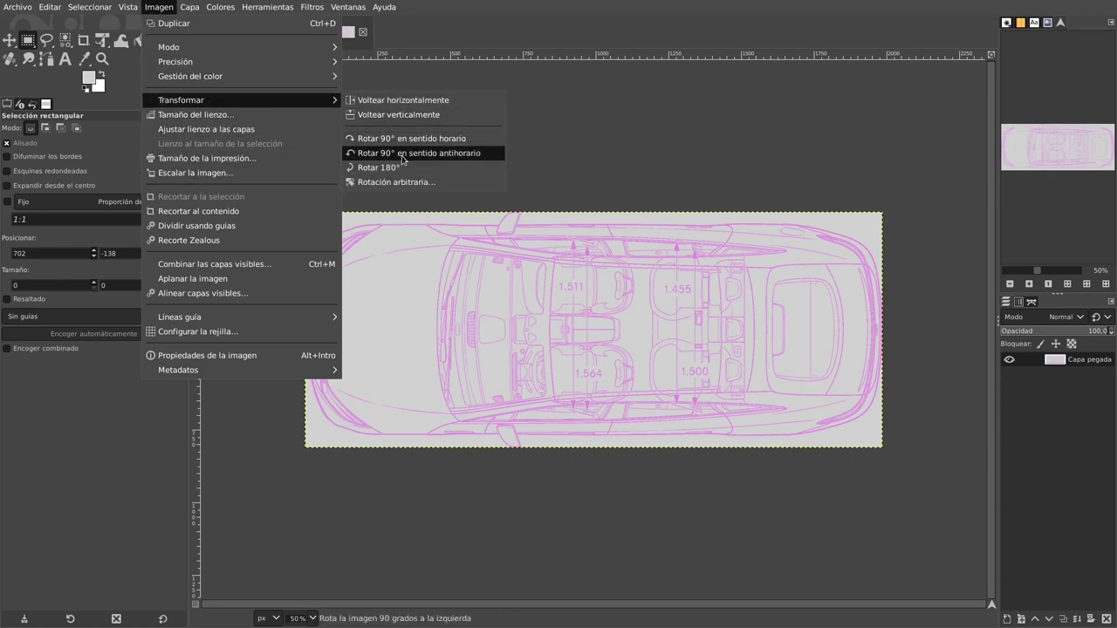
pyautogui.click(403, 154)
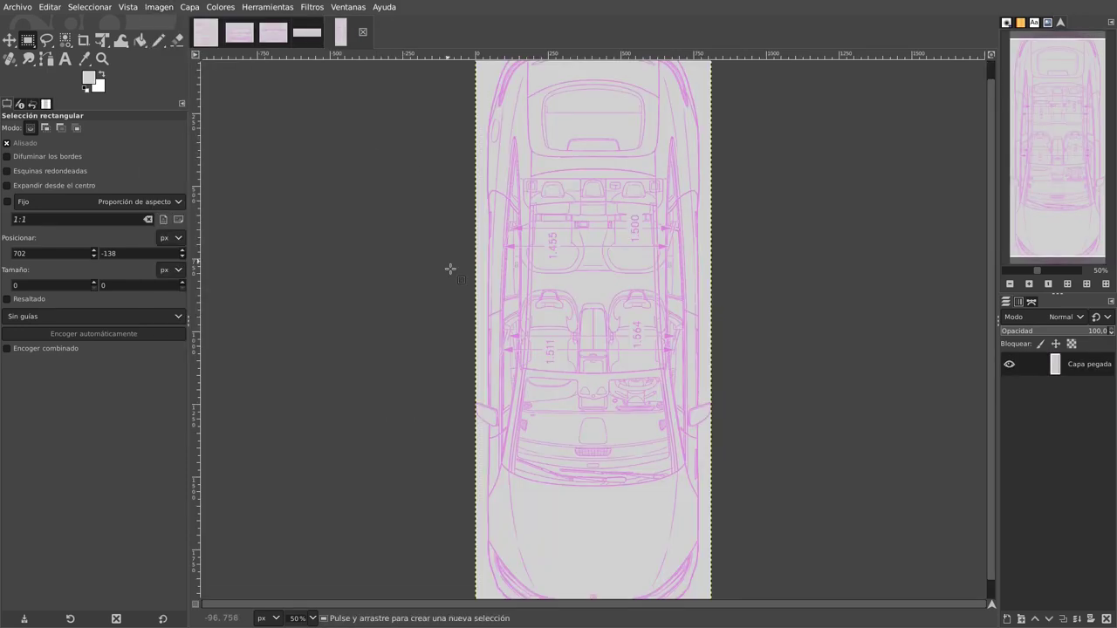
pyautogui.press('-')
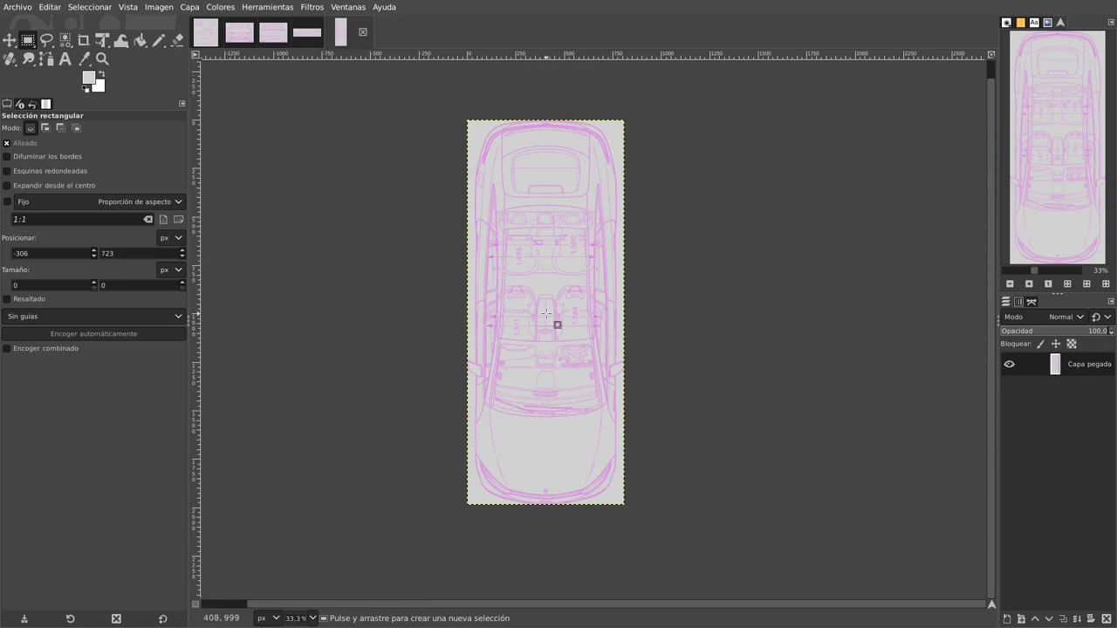
pyautogui.press('ctrl')
pyautogui.scroll(1, 489, 236)
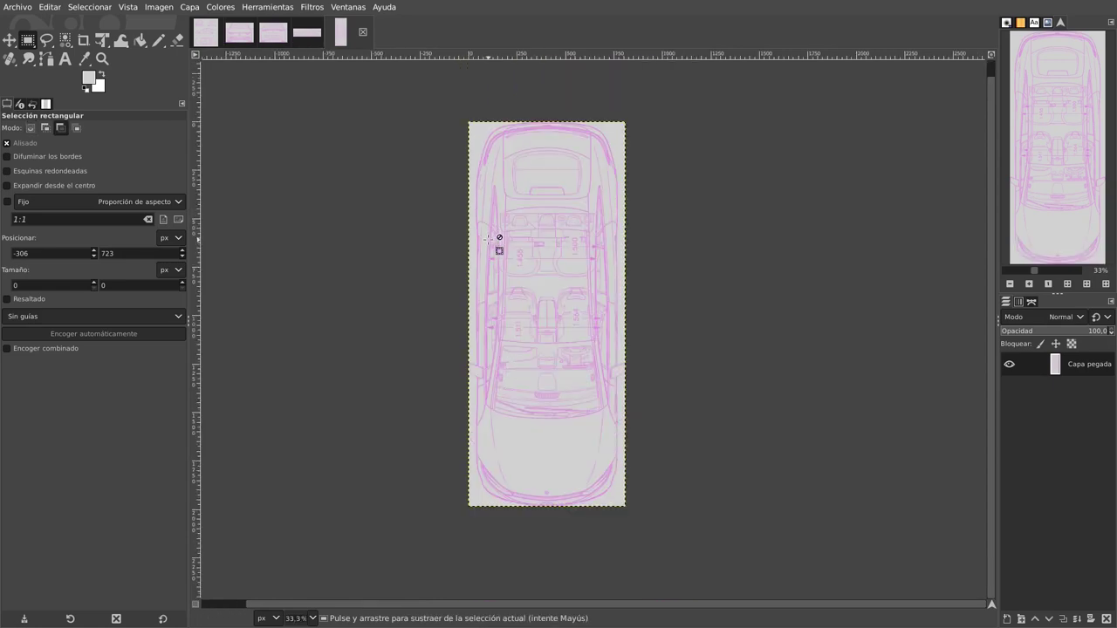
pyautogui.scroll(-1, 498, 240)
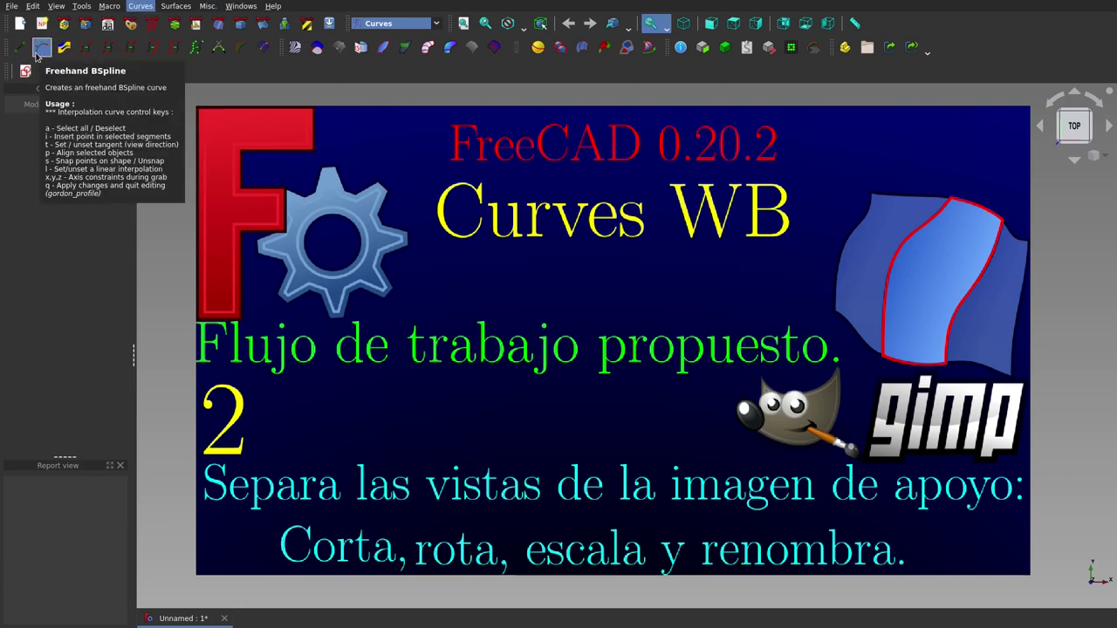
# - Activate the Freehand BSpline tool in FreeCAD's Curves workbench
pyautogui.click(40, 47)
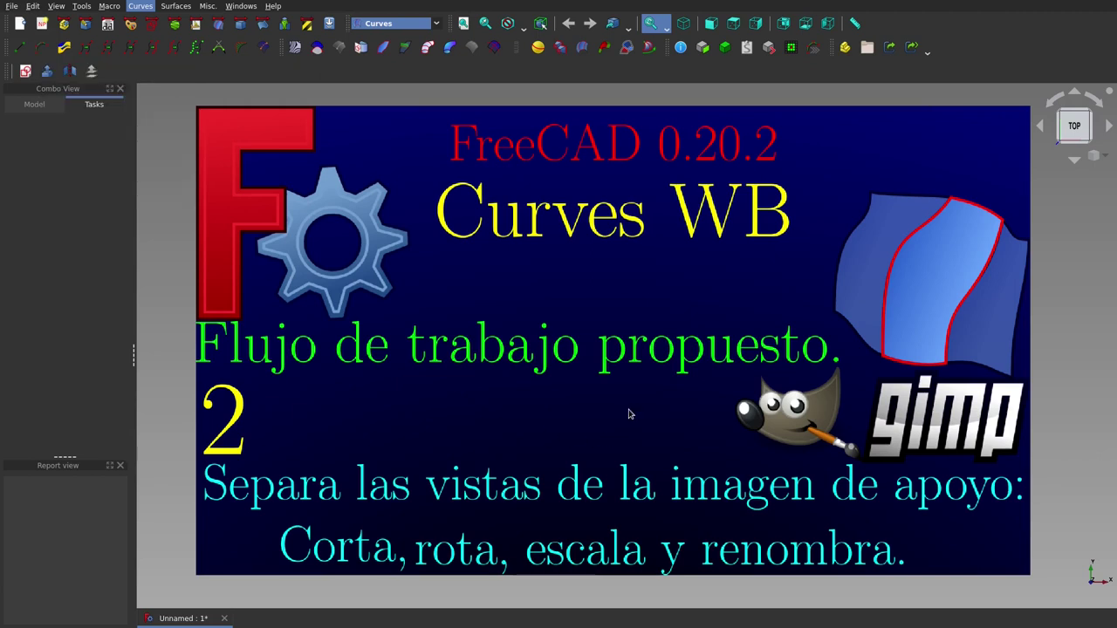